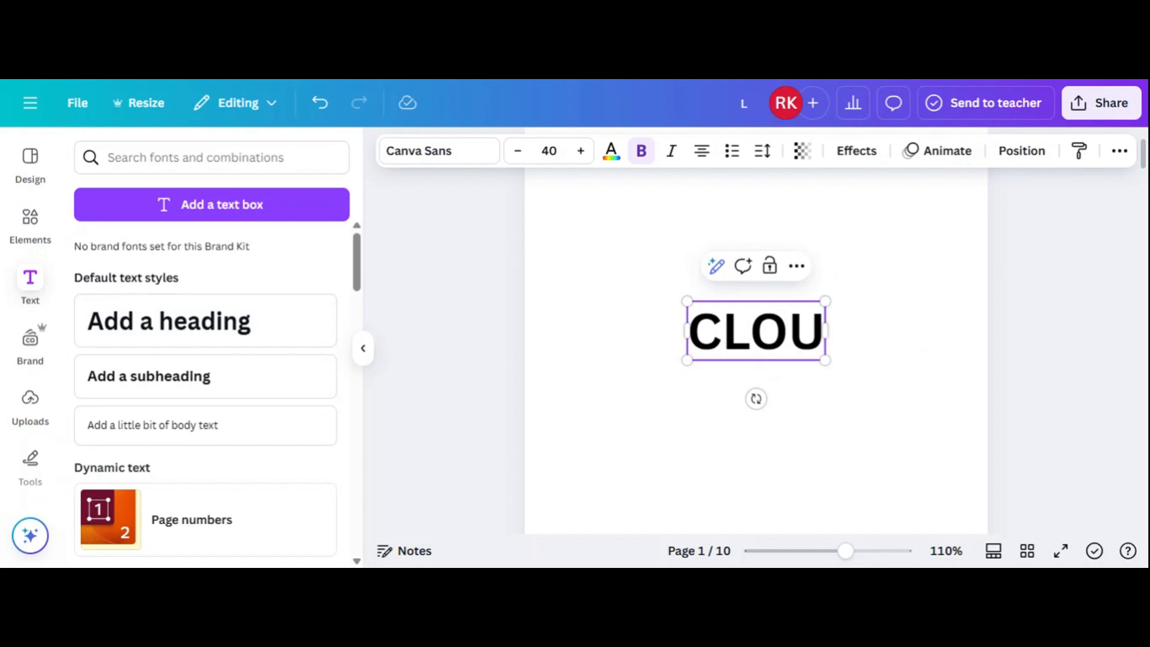
# Complete the heading text as CLOUD and change its font to Anton.
pyautogui.write('D')
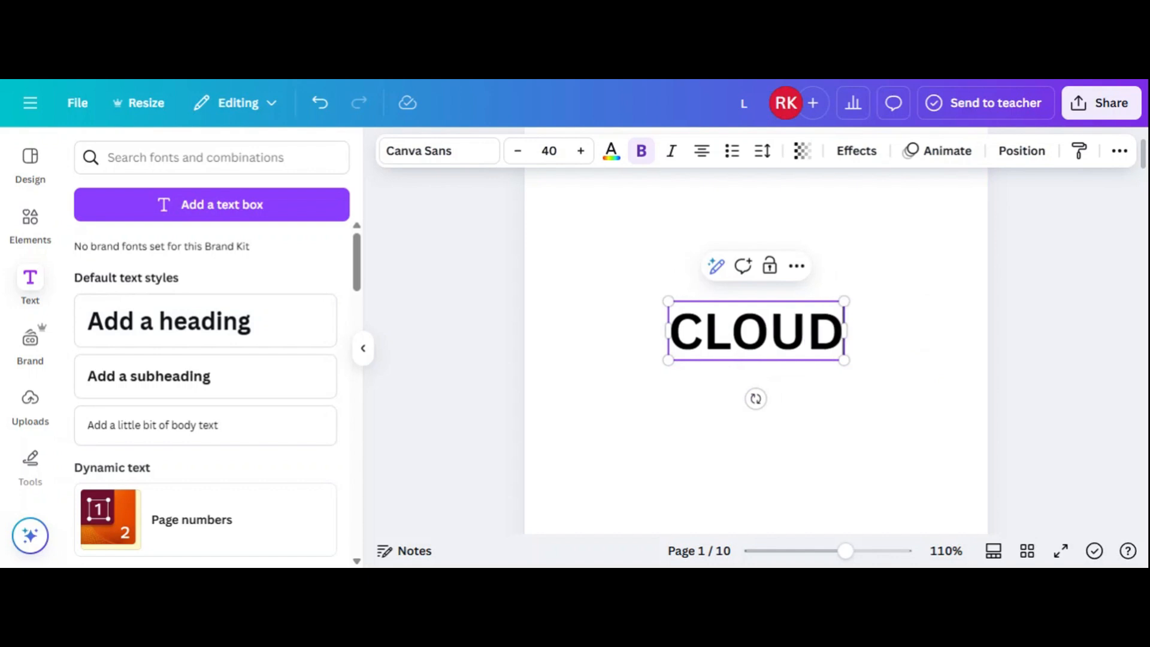
pyautogui.click(891, 394)
pyautogui.click(791, 360)
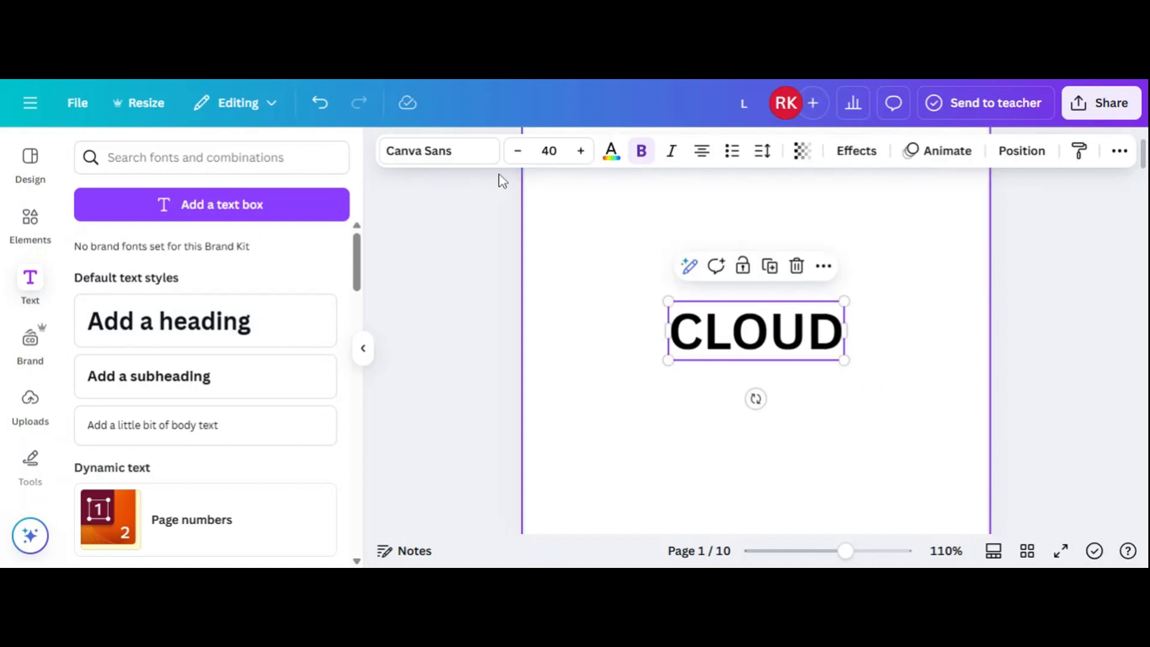
pyautogui.click(460, 156)
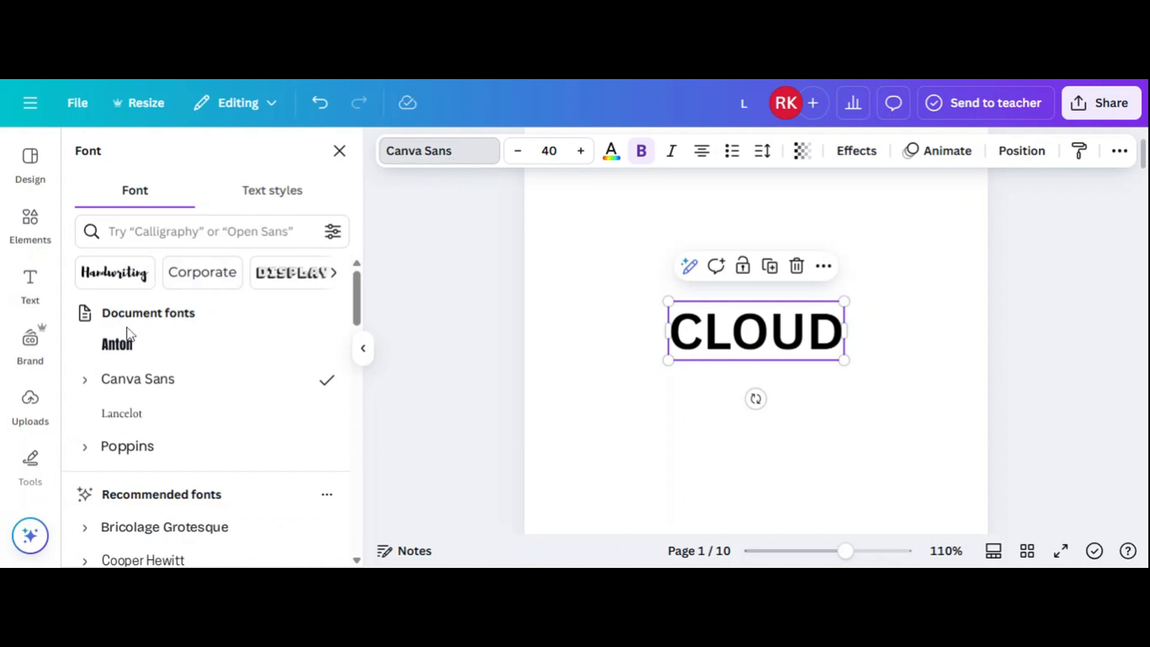
pyautogui.click(120, 344)
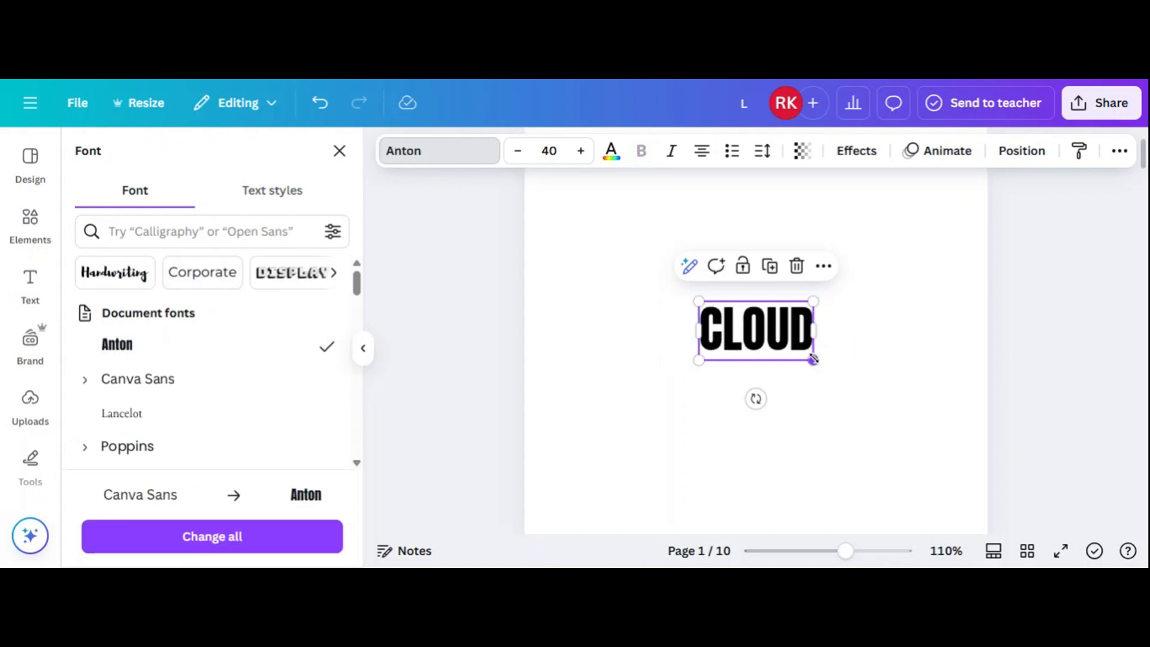
# Enlarge the CLOUD text to font size 145, centred across the page, and colour it dark blue from the photo colours.
pyautogui.moveTo(814, 359); pyautogui.dragTo(960, 436)
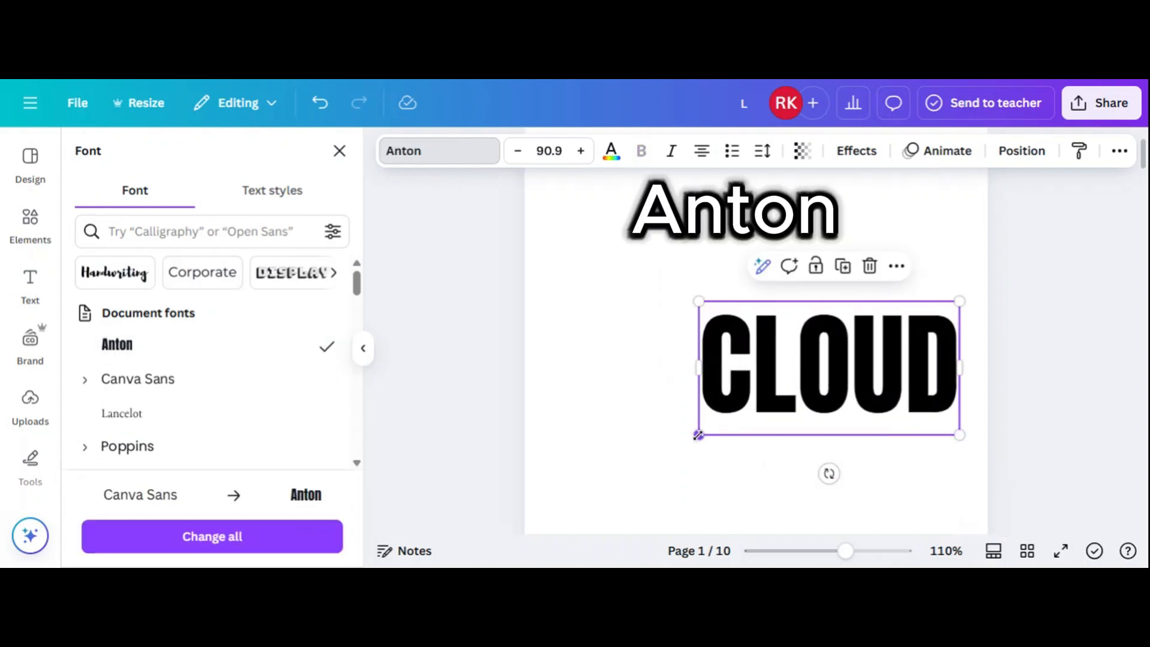
pyautogui.moveTo(698, 436); pyautogui.dragTo(544, 513)
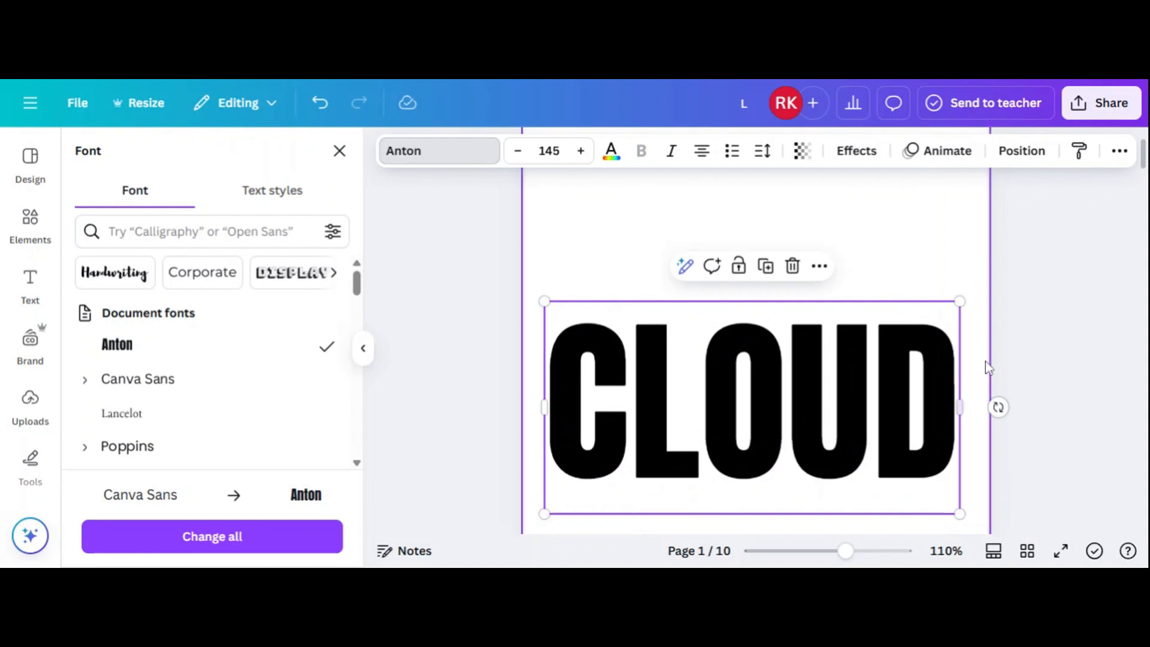
pyautogui.moveTo(843, 378); pyautogui.dragTo(846, 332)
pyautogui.click(611, 150)
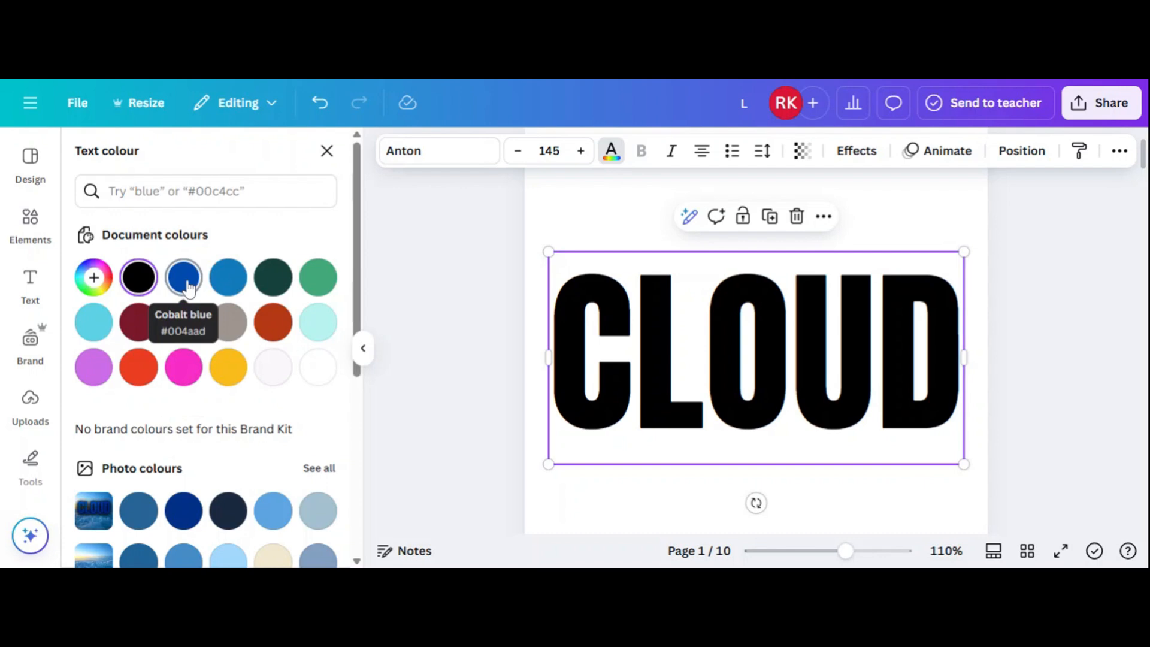
pyautogui.click(184, 512)
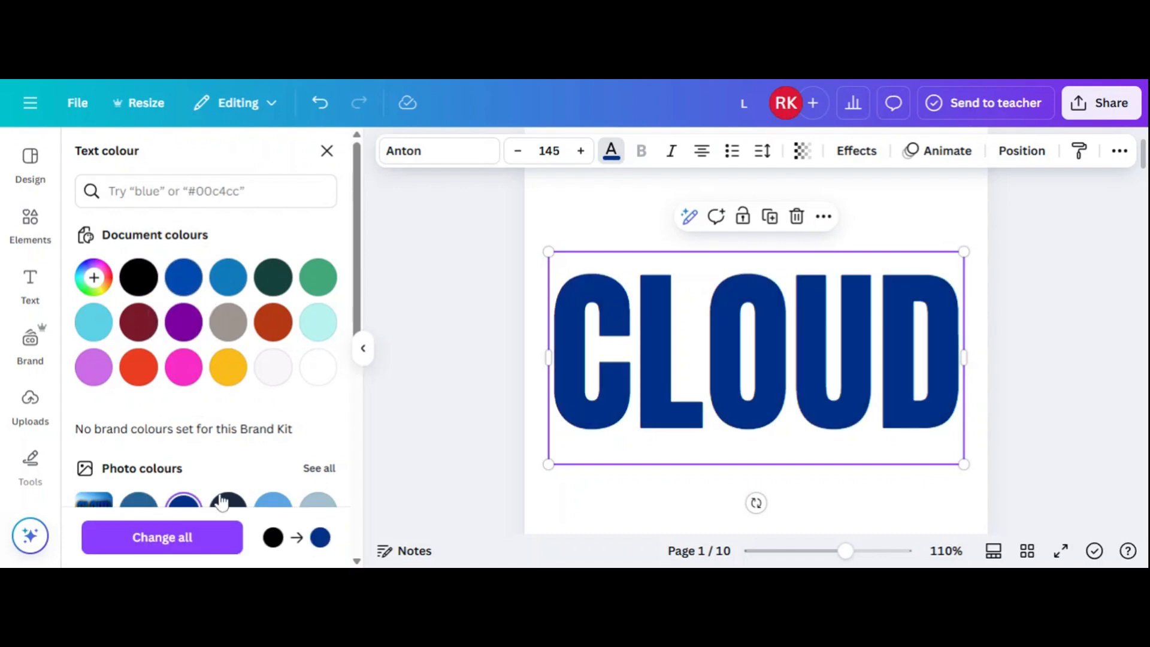
# Duplicate the dark blue CLOUD text several times and stack the copies over the original with a slight upward offset.
pyautogui.click(771, 217)
pyautogui.moveTo(812, 358); pyautogui.dragTo(818, 324)
pyautogui.click(768, 219)
pyautogui.click(772, 211)
pyautogui.click(771, 208)
pyautogui.click(363, 348)
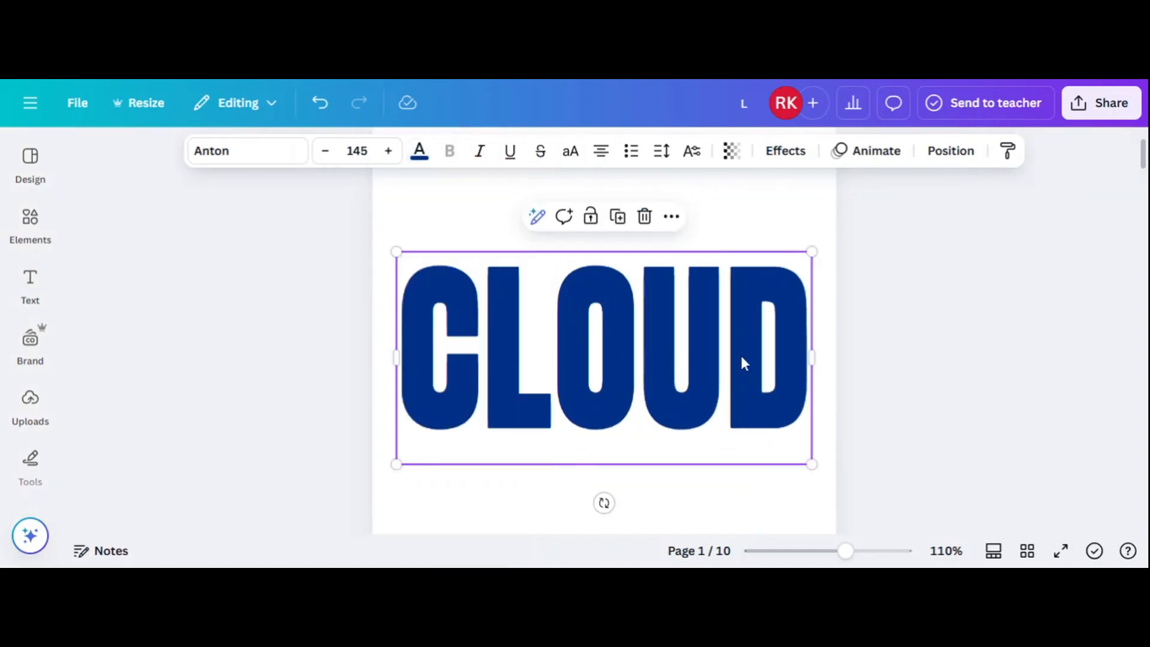
# Duplicate the selected CLOUD text once more and lay the copy back over the stacked text.
pyautogui.click(897, 374)
pyautogui.click(781, 390)
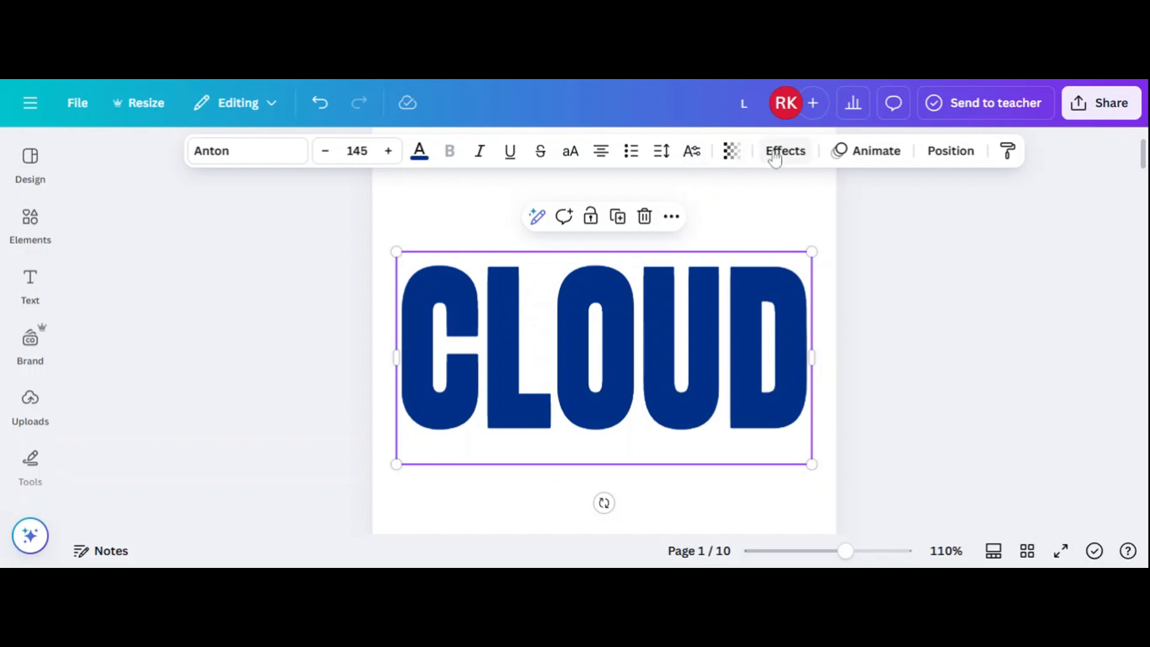
pyautogui.click(619, 218)
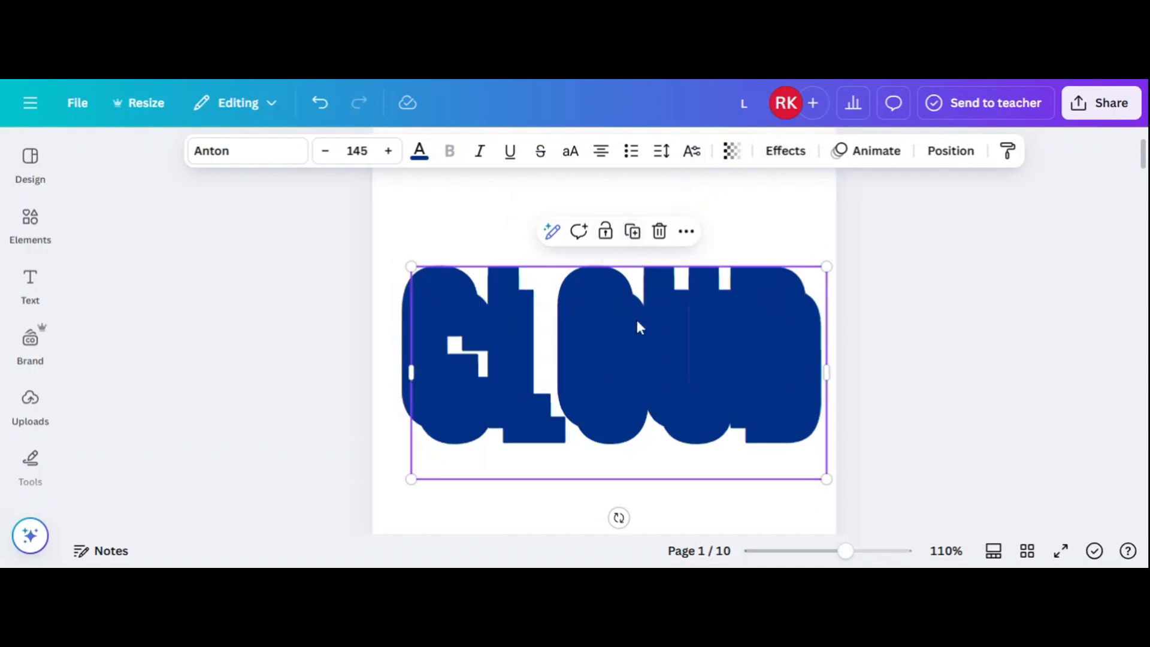
pyautogui.moveTo(638, 327); pyautogui.dragTo(622, 305)
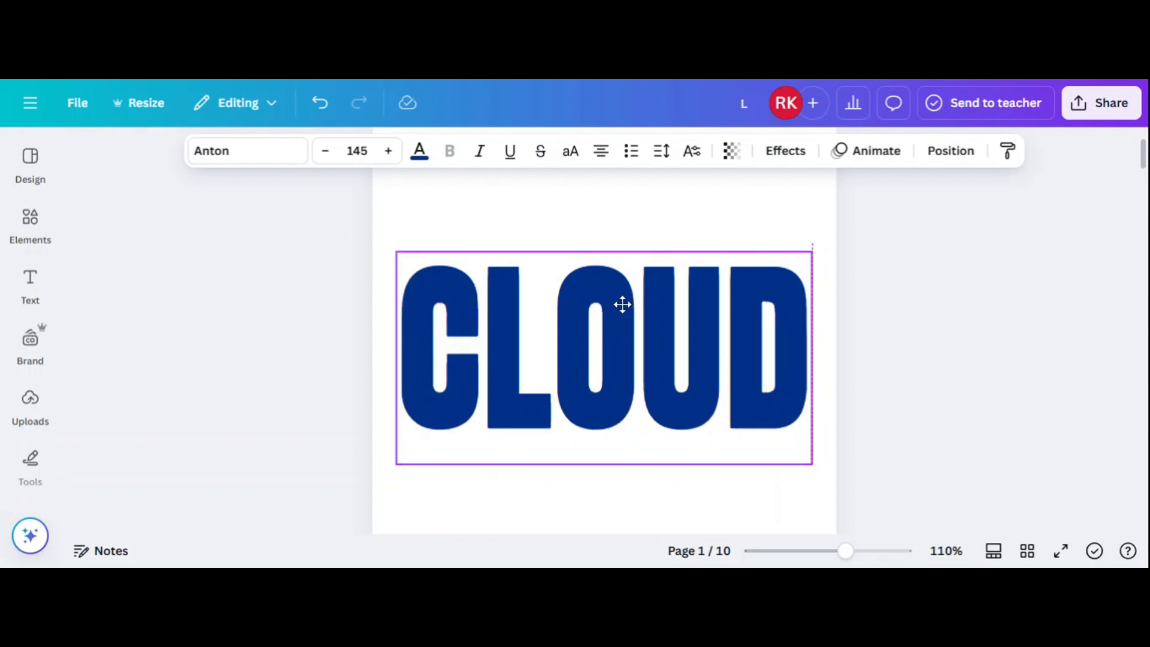
# Change the page background colour to black.
pyautogui.click(769, 189)
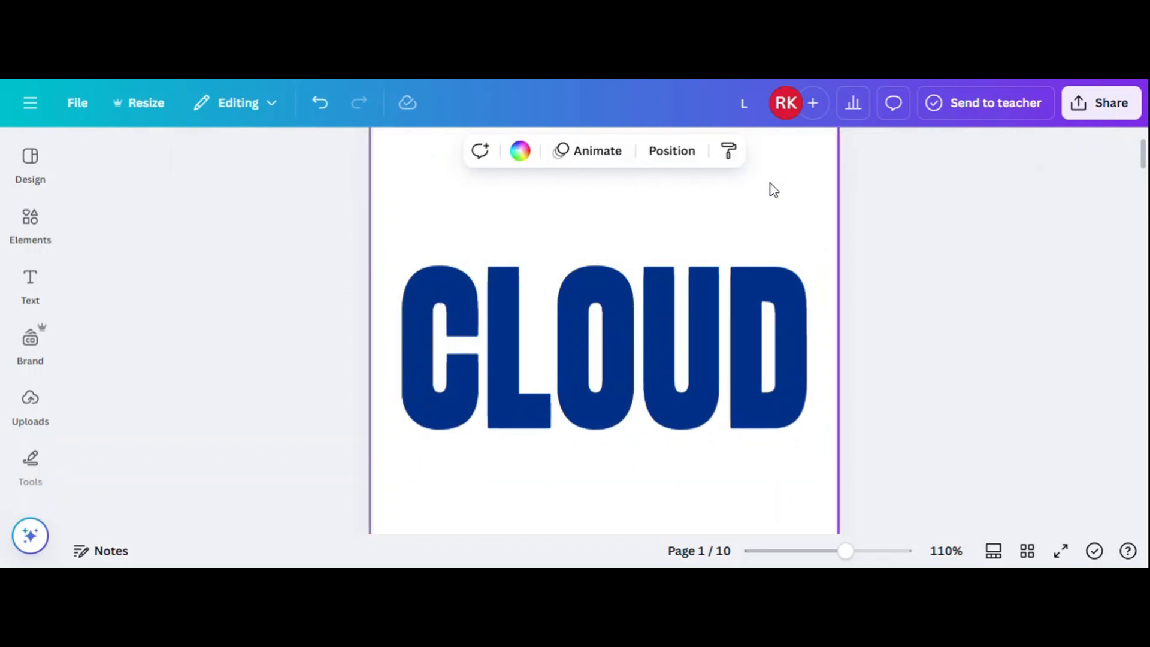
pyautogui.click(521, 152)
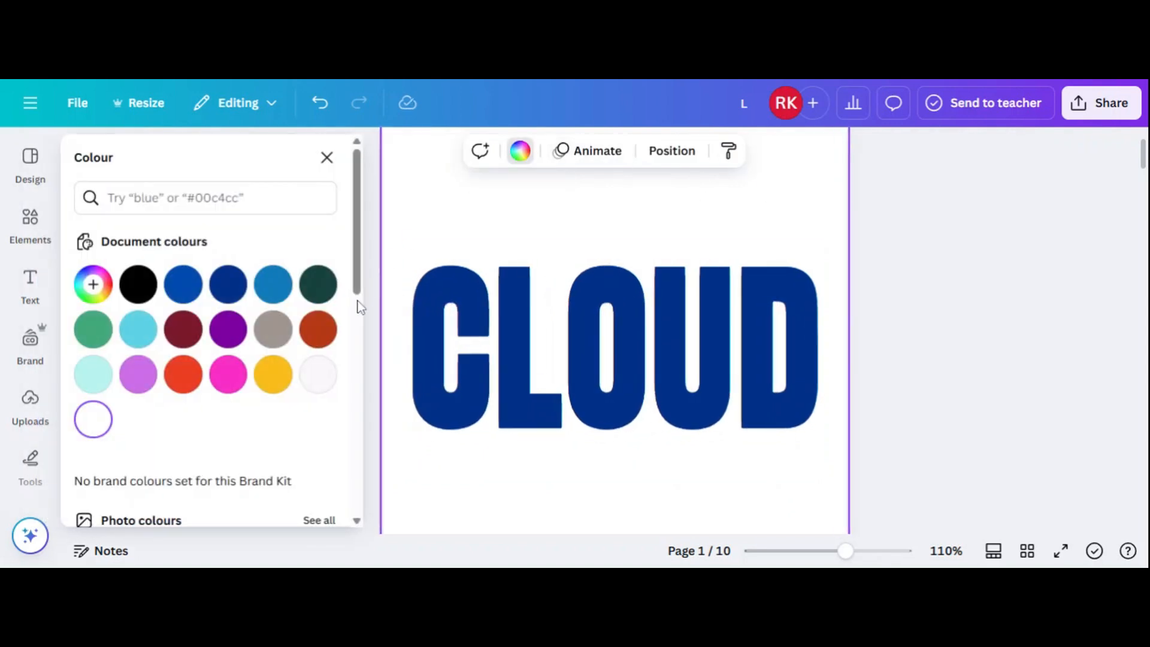
pyautogui.click(139, 285)
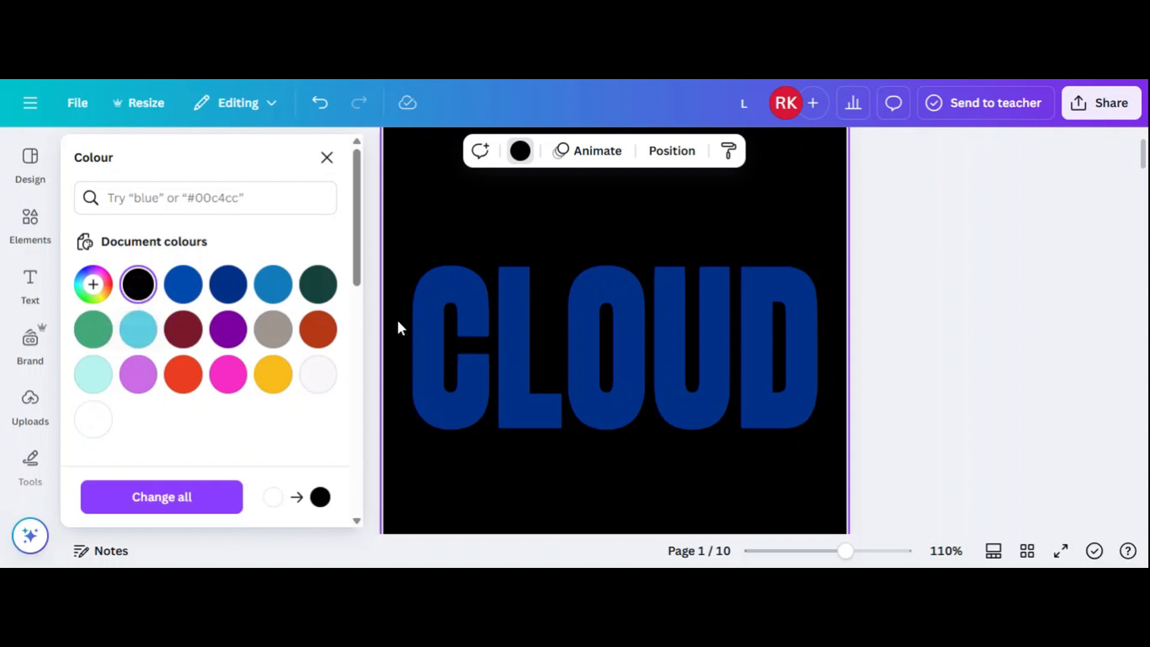
# Nudge the front CLOUD copy upwards so it lines up with the top edge of the stacked letters.
pyautogui.click(596, 354)
pyautogui.moveTo(595, 357); pyautogui.dragTo(594, 341)
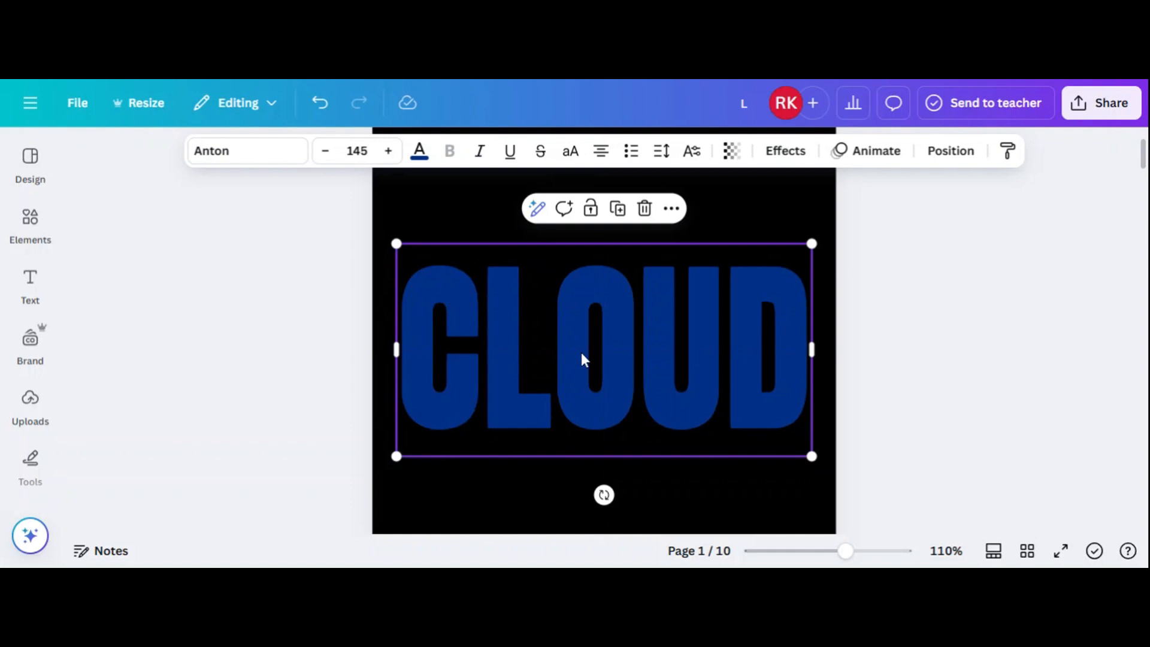
pyautogui.doubleClick(583, 390)
pyautogui.click(900, 352)
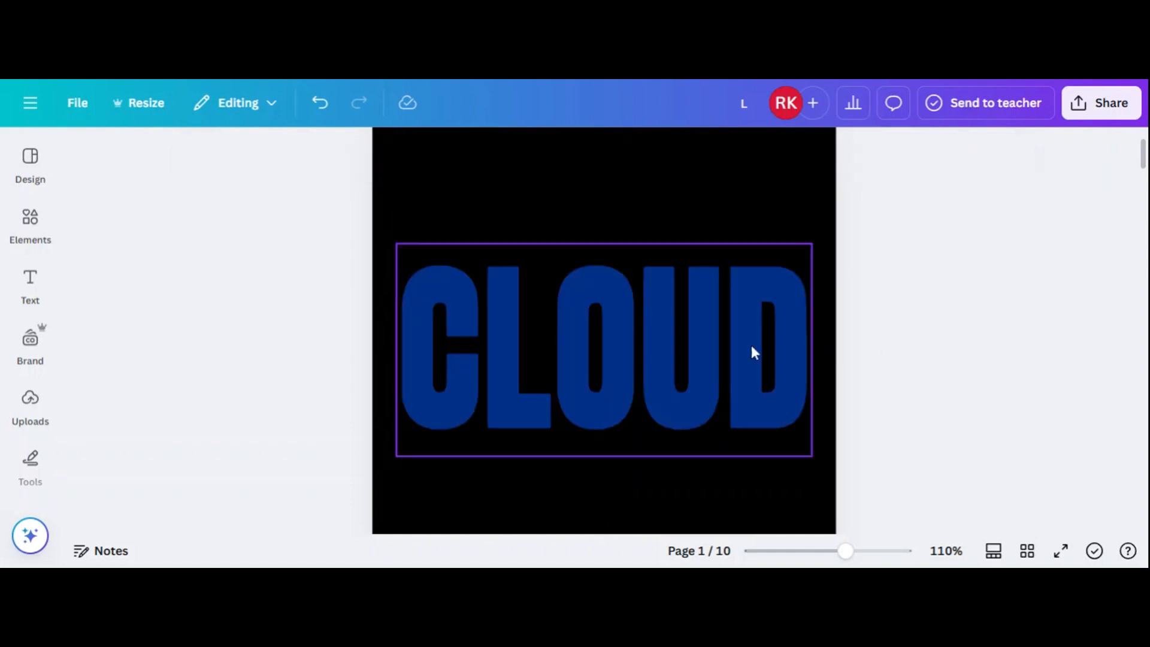
# Duplicate the front CLOUD text twice, placing each copy exactly over the stacked text.
pyautogui.click(673, 357)
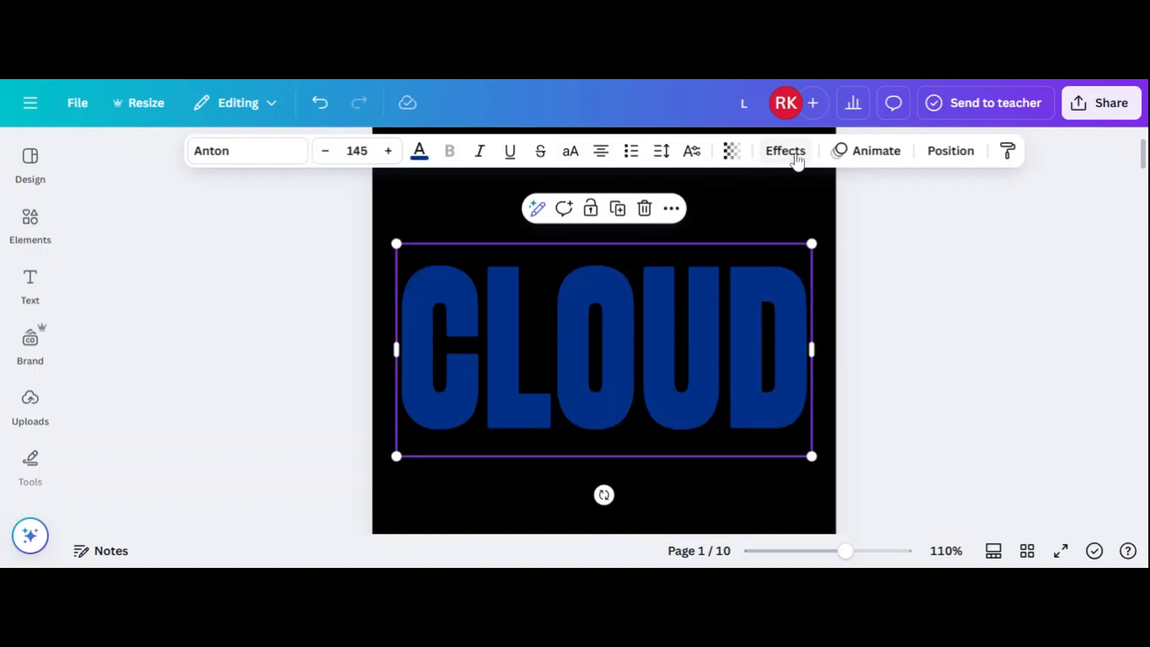
pyautogui.click(618, 208)
pyautogui.moveTo(646, 332); pyautogui.dragTo(639, 323)
pyautogui.click(896, 330)
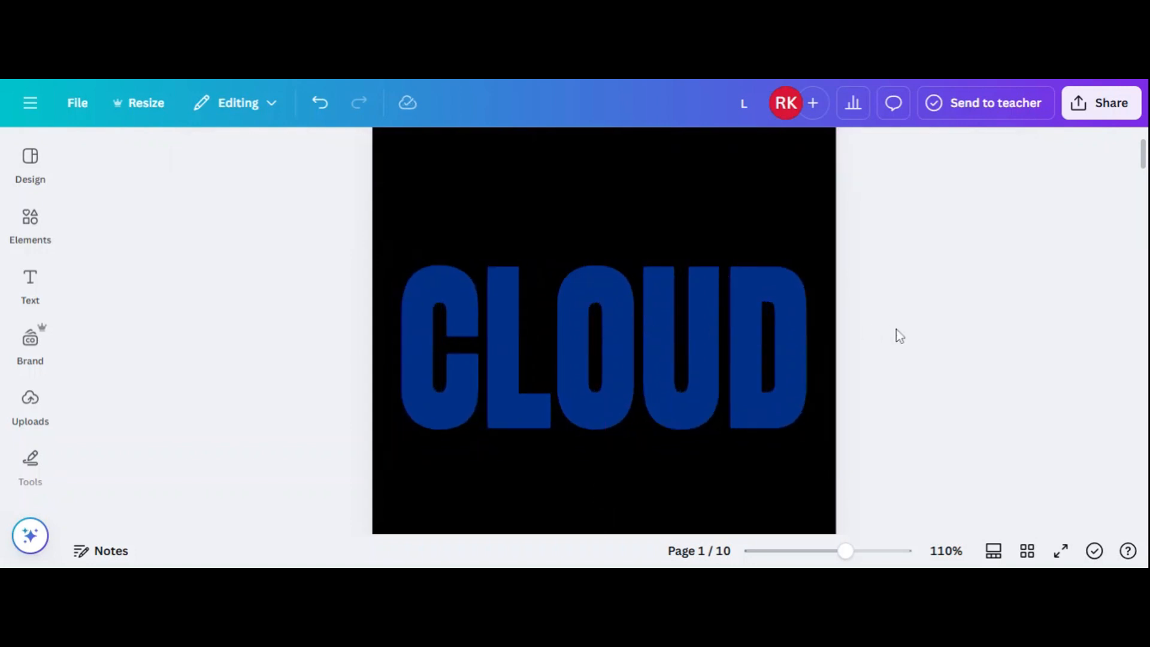
pyautogui.click(766, 355)
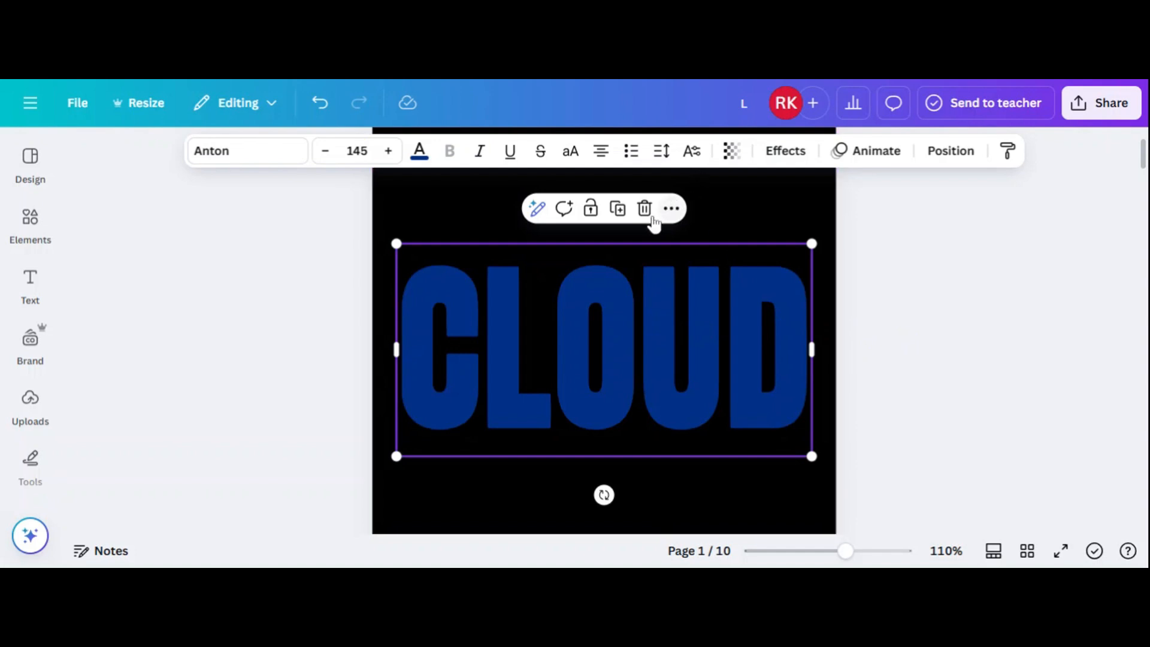
pyautogui.click(617, 209)
pyautogui.moveTo(642, 324); pyautogui.dragTo(635, 305)
pyautogui.click(863, 179)
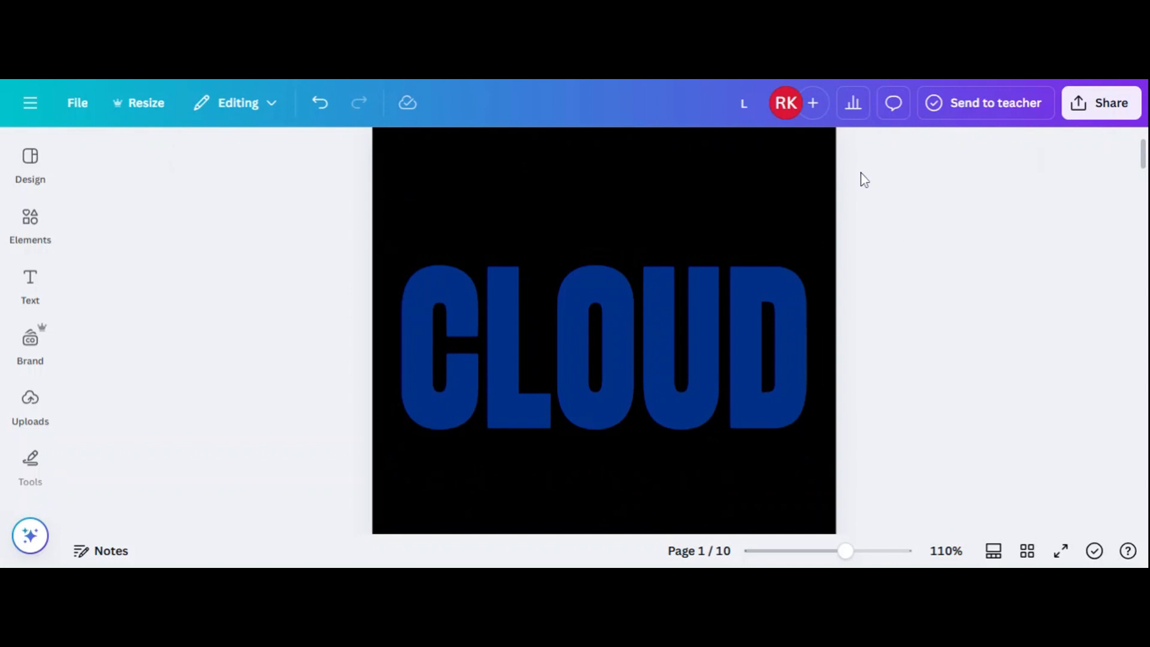
# Apply the Lift effect to the front CLOUD text with an intensity of 100.
pyautogui.click(753, 313)
pyautogui.click(786, 150)
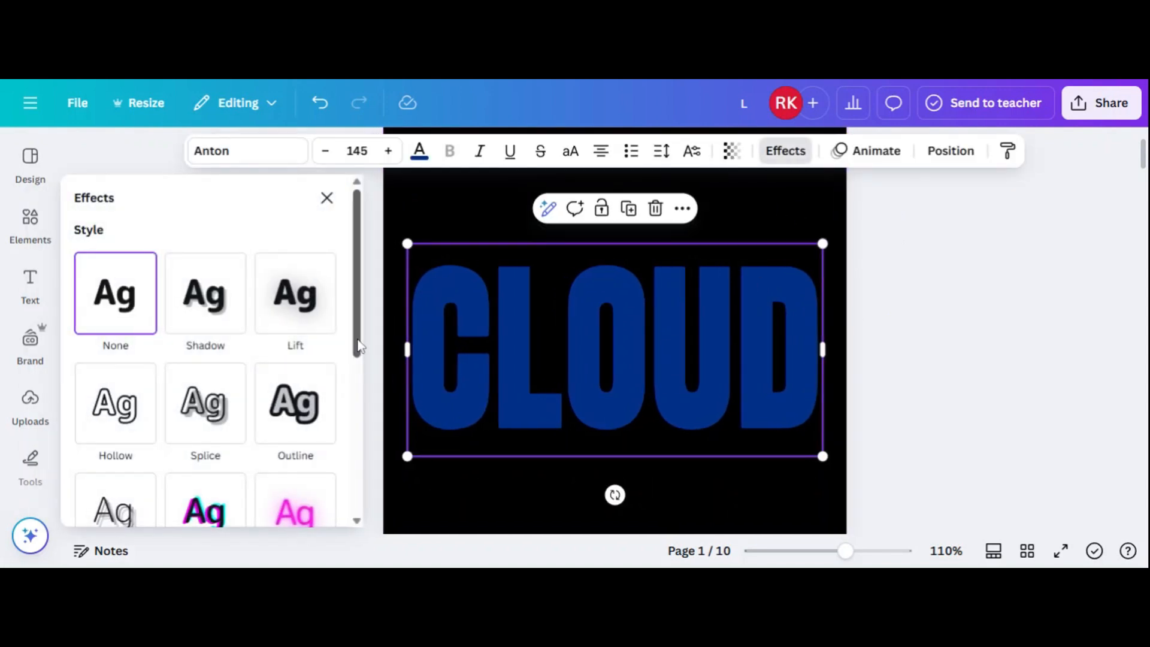
pyautogui.click(294, 308)
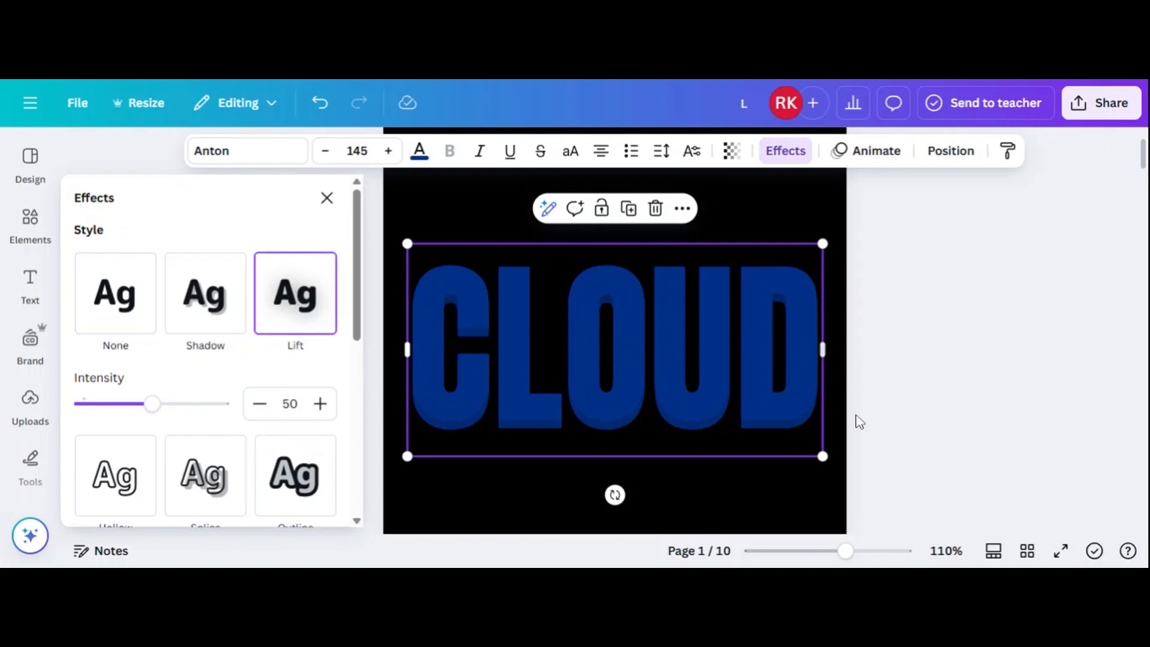
pyautogui.moveTo(153, 405); pyautogui.dragTo(266, 417)
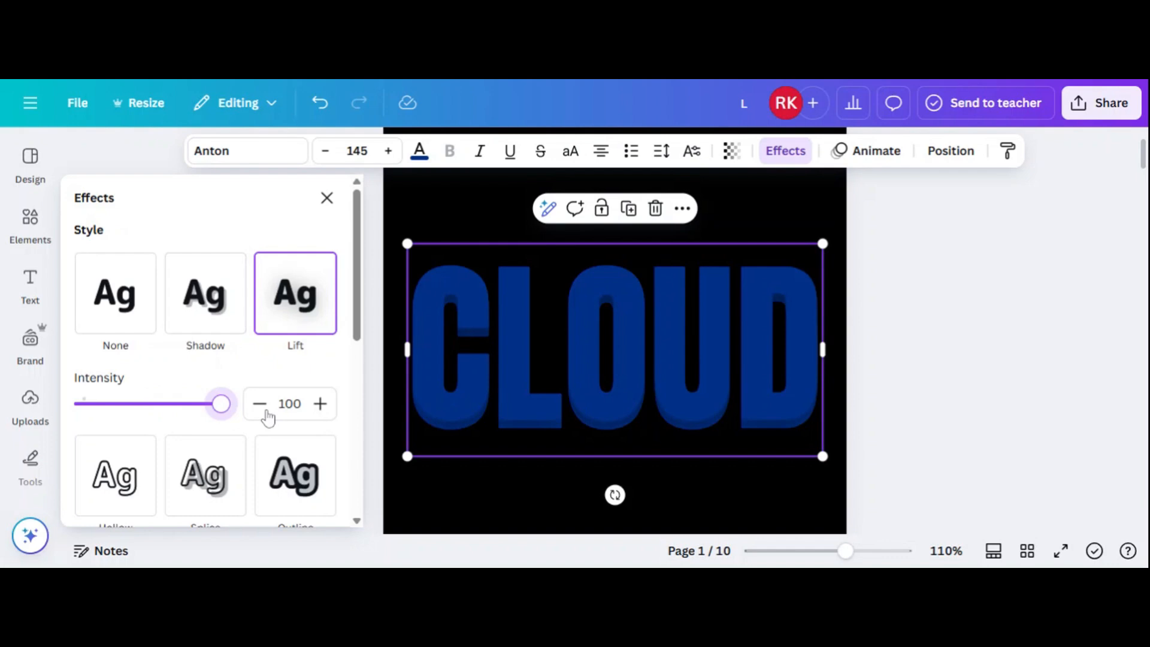
pyautogui.click(945, 425)
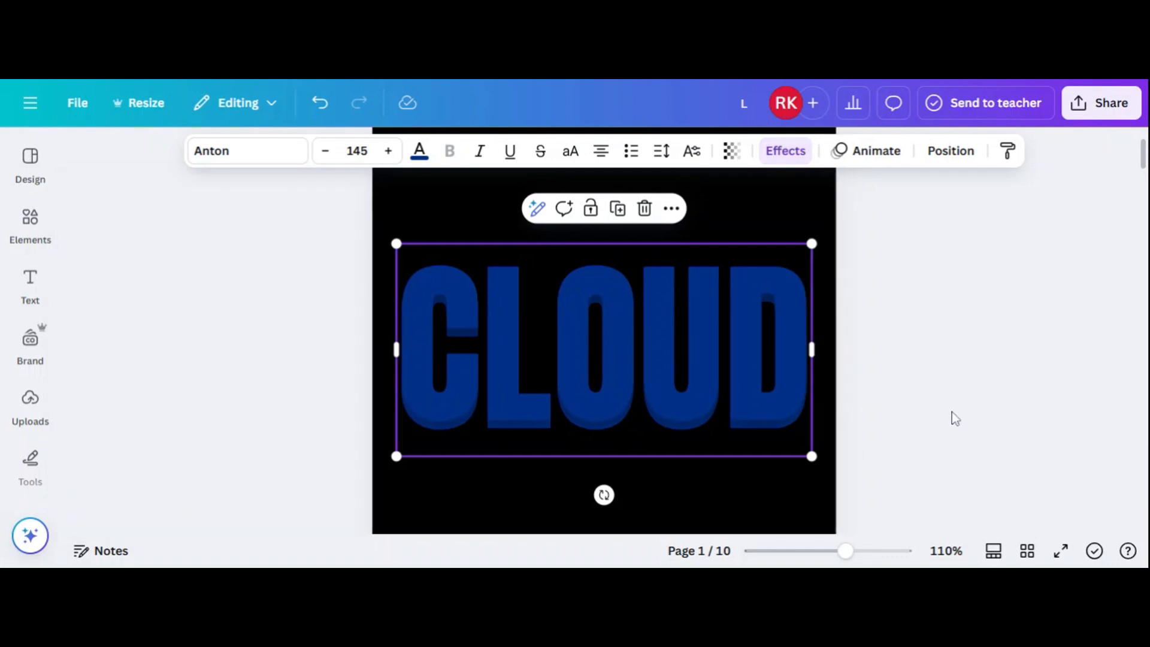
# Duplicate the CLOUD text that has the Lift effect and align the copy exactly over it.
pyautogui.click(618, 213)
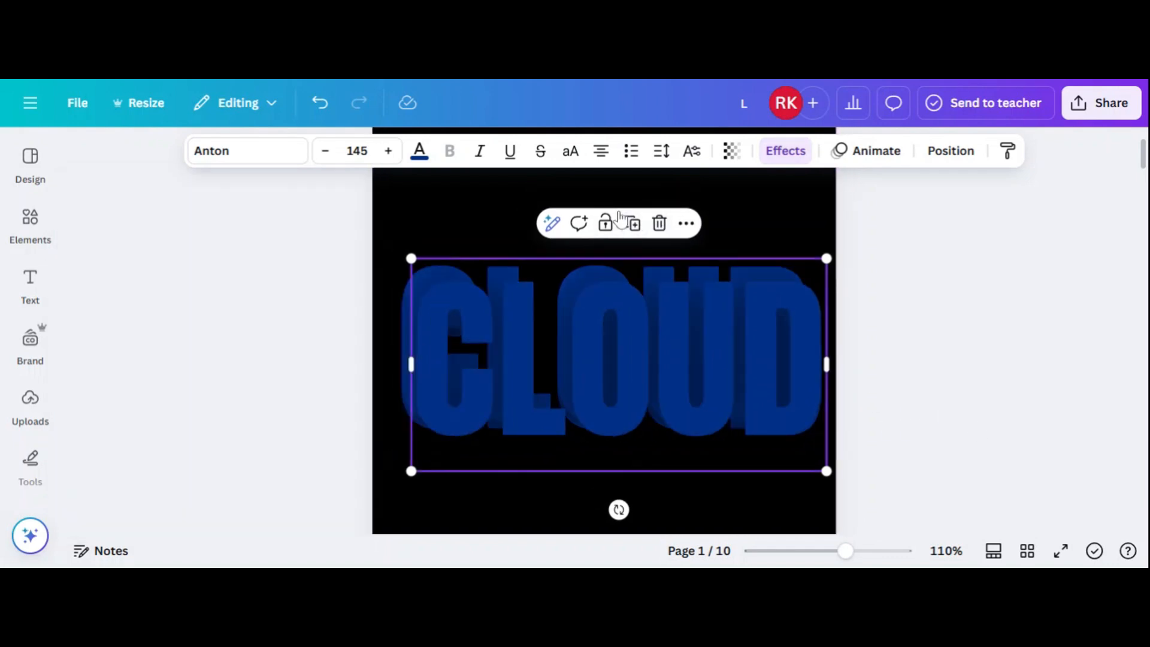
pyautogui.moveTo(670, 372); pyautogui.dragTo(656, 353)
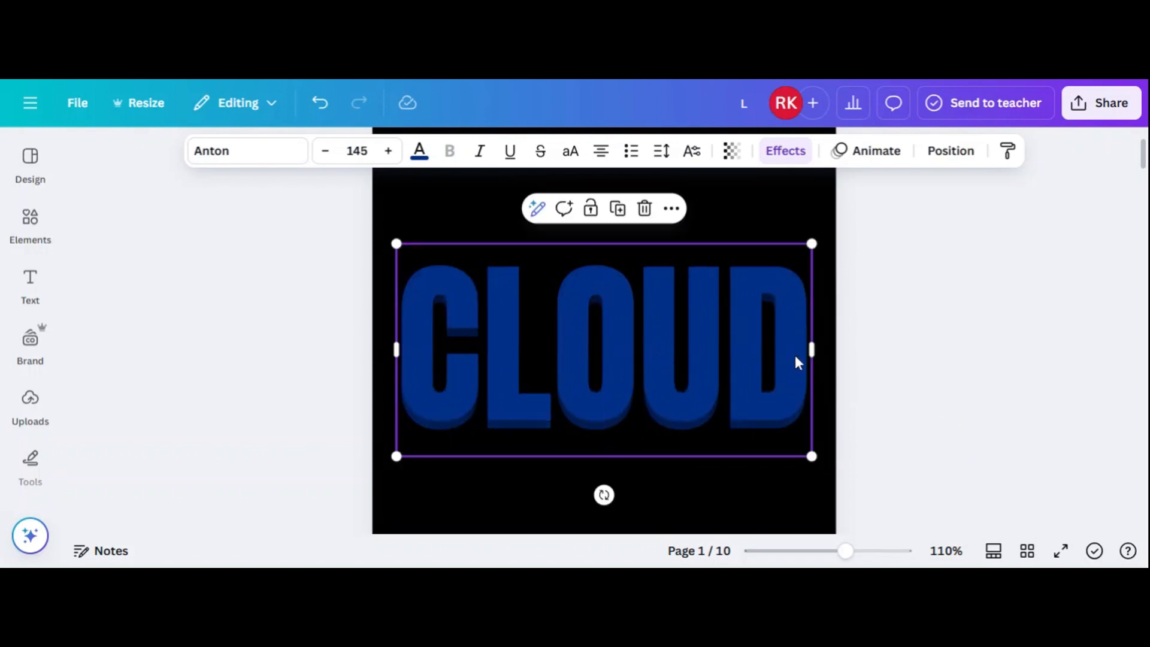
pyautogui.click(943, 374)
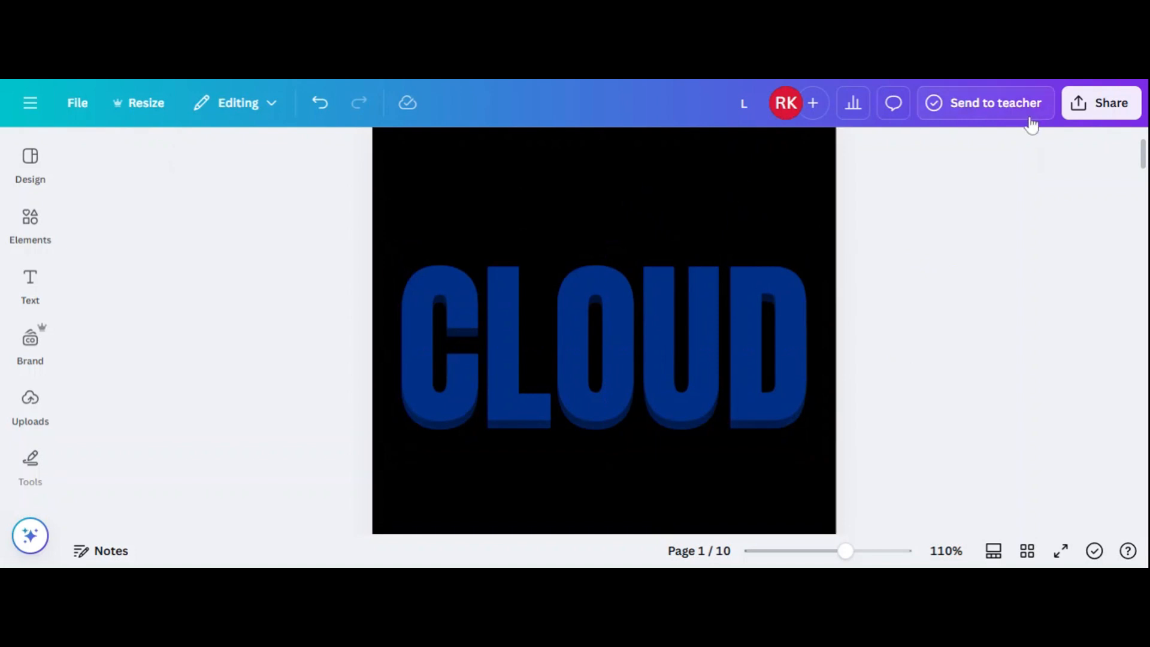
# Download only page 1 of the design as a PNG with a transparent background.
pyautogui.click(1124, 108)
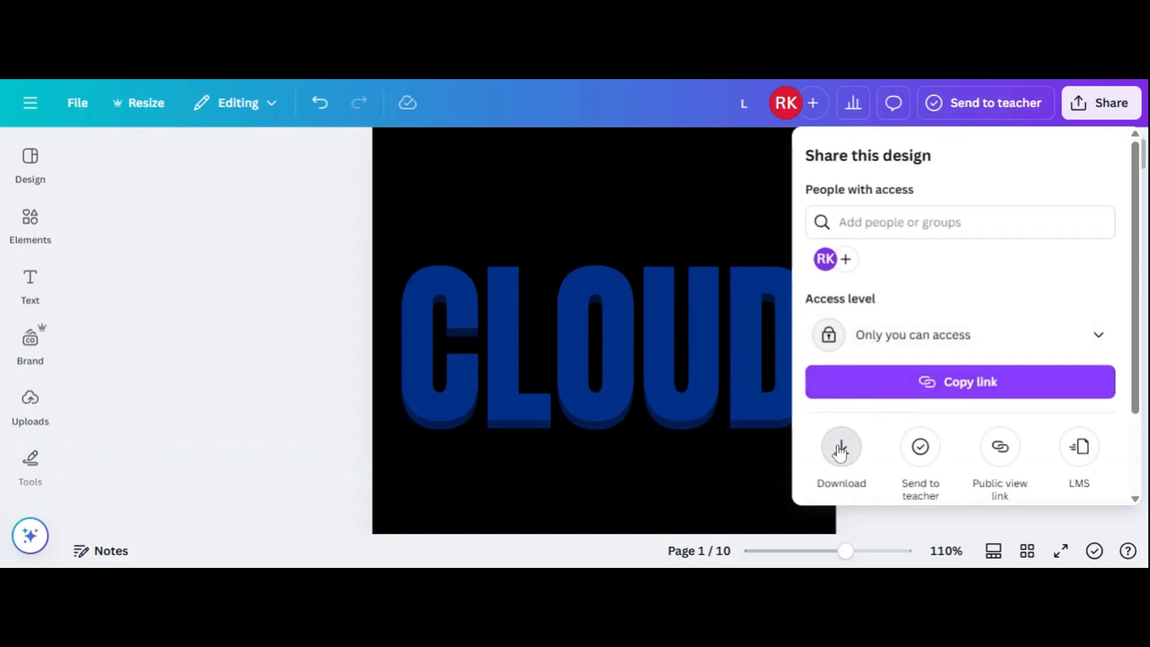
pyautogui.click(843, 446)
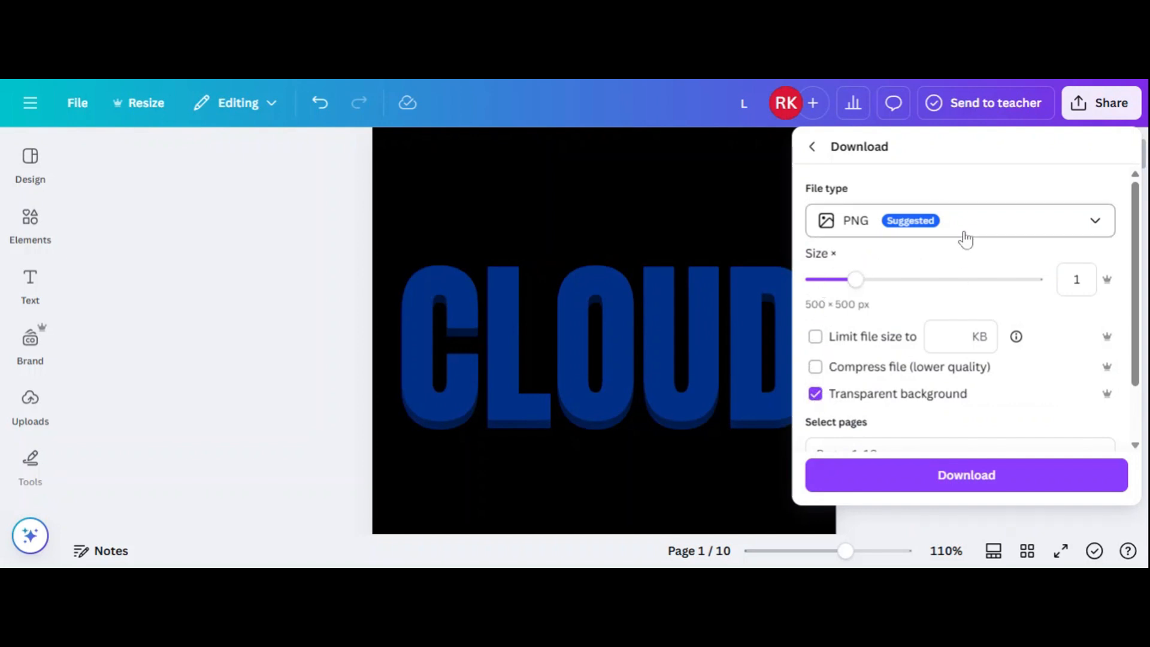
pyautogui.scroll(-2, 1052, 429)
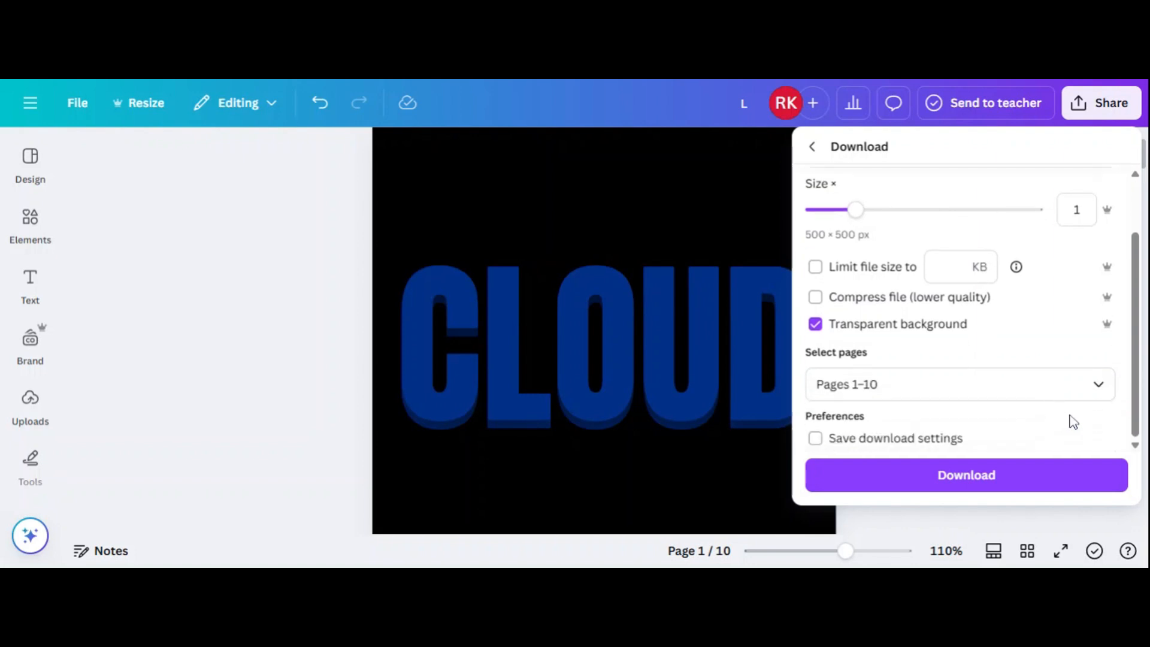
pyautogui.click(1100, 390)
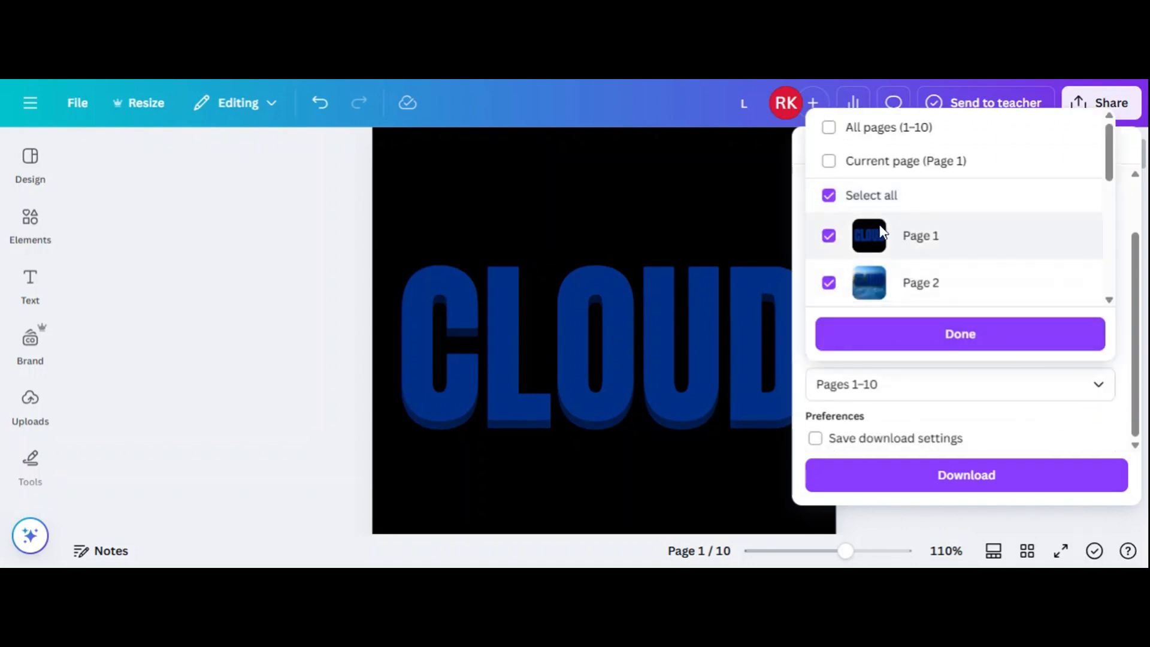
pyautogui.click(830, 197)
pyautogui.click(829, 162)
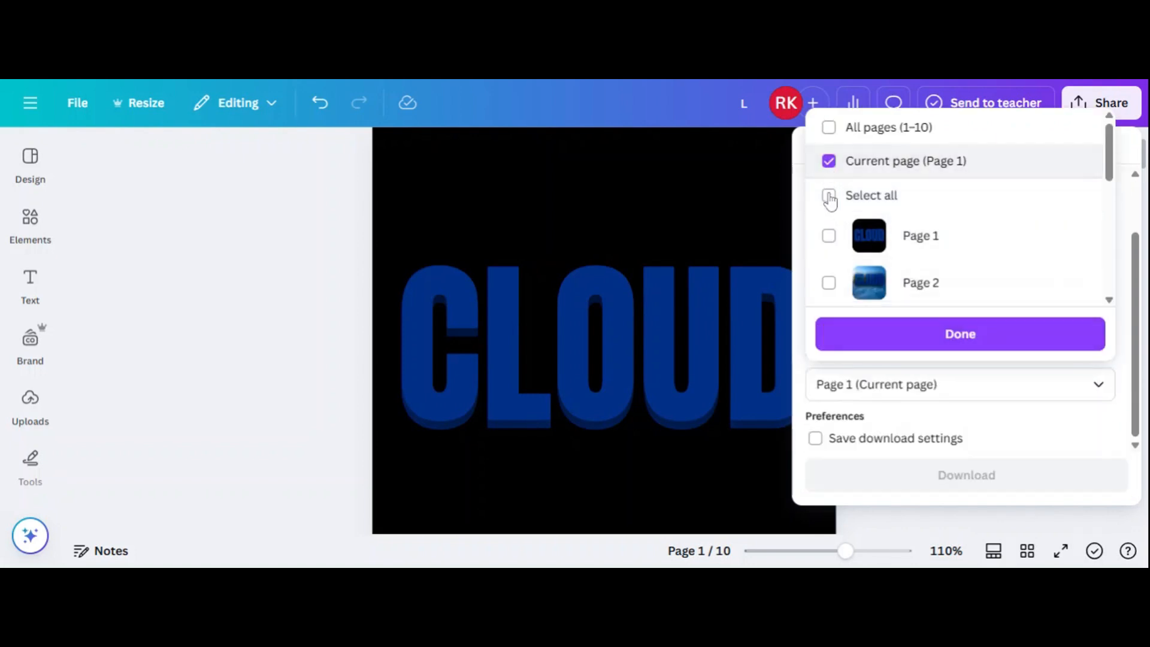
pyautogui.click(830, 236)
pyautogui.click(955, 337)
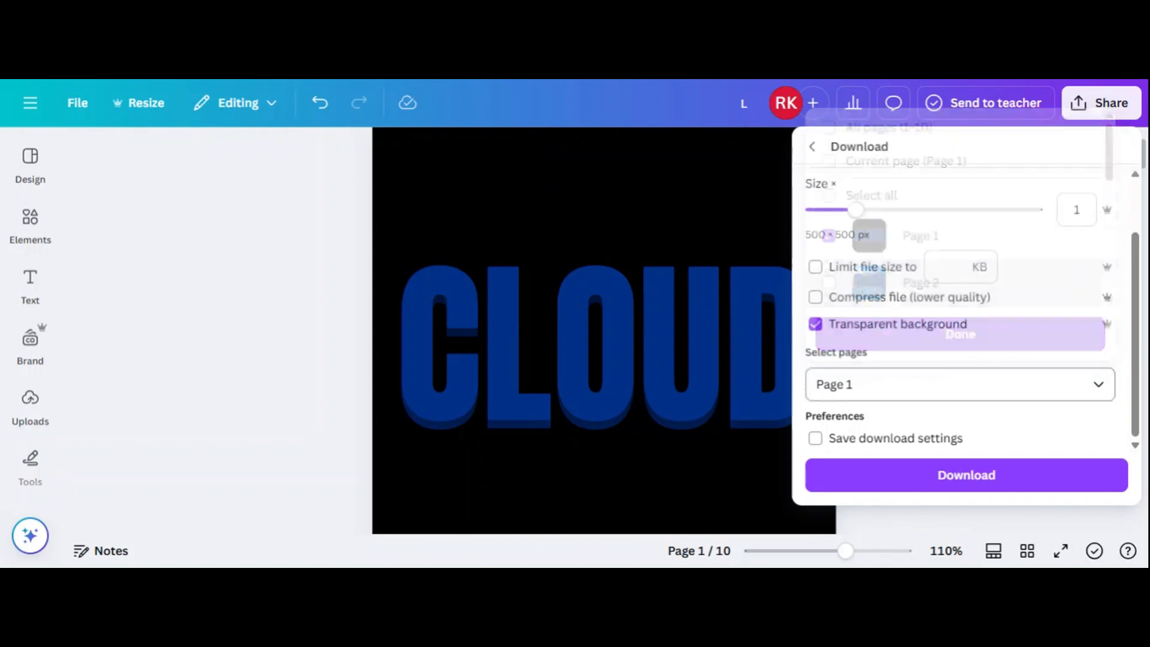
pyautogui.click(950, 483)
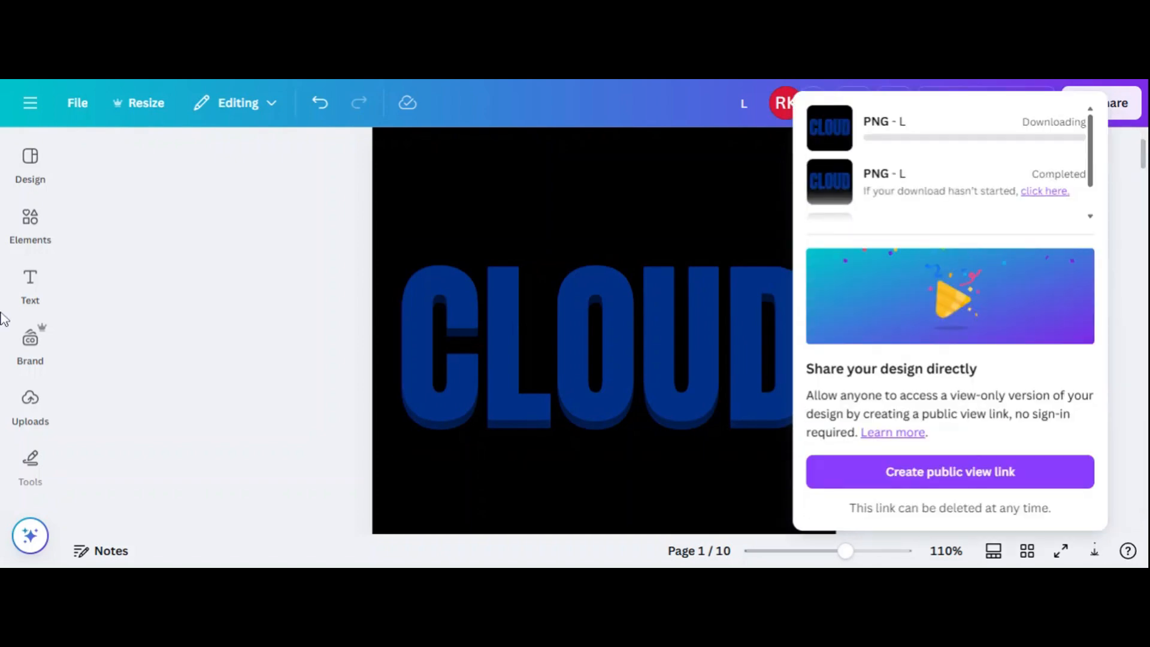
# Duplicate page 1 with the finished CLOUD text.
pyautogui.click(30, 343)
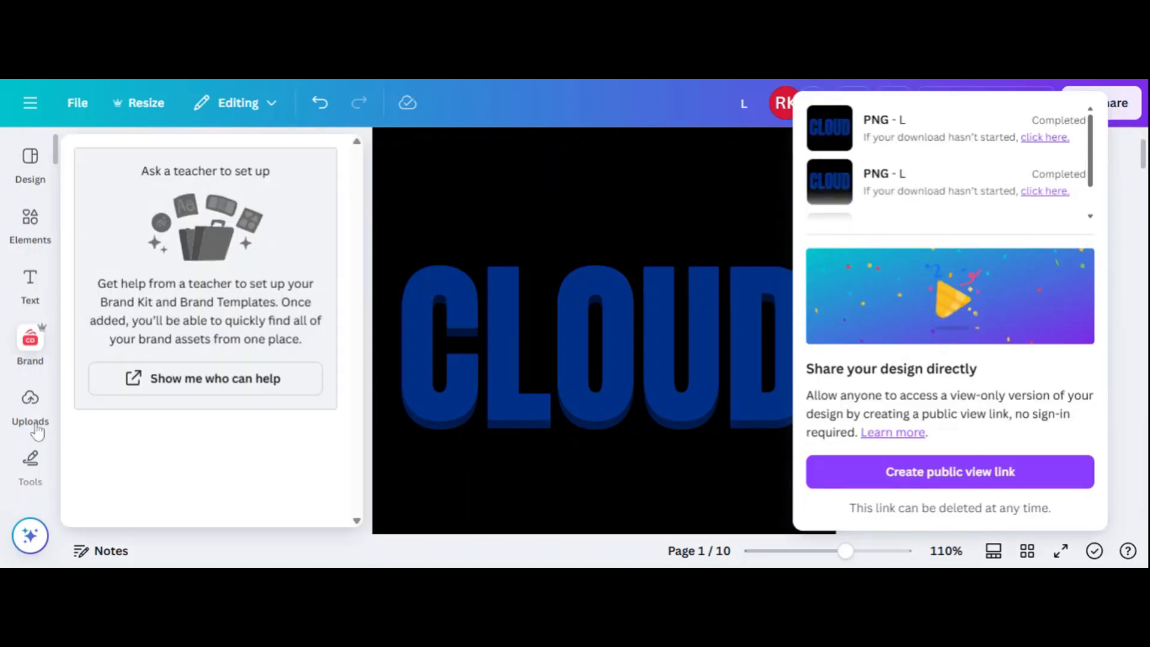
pyautogui.click(30, 408)
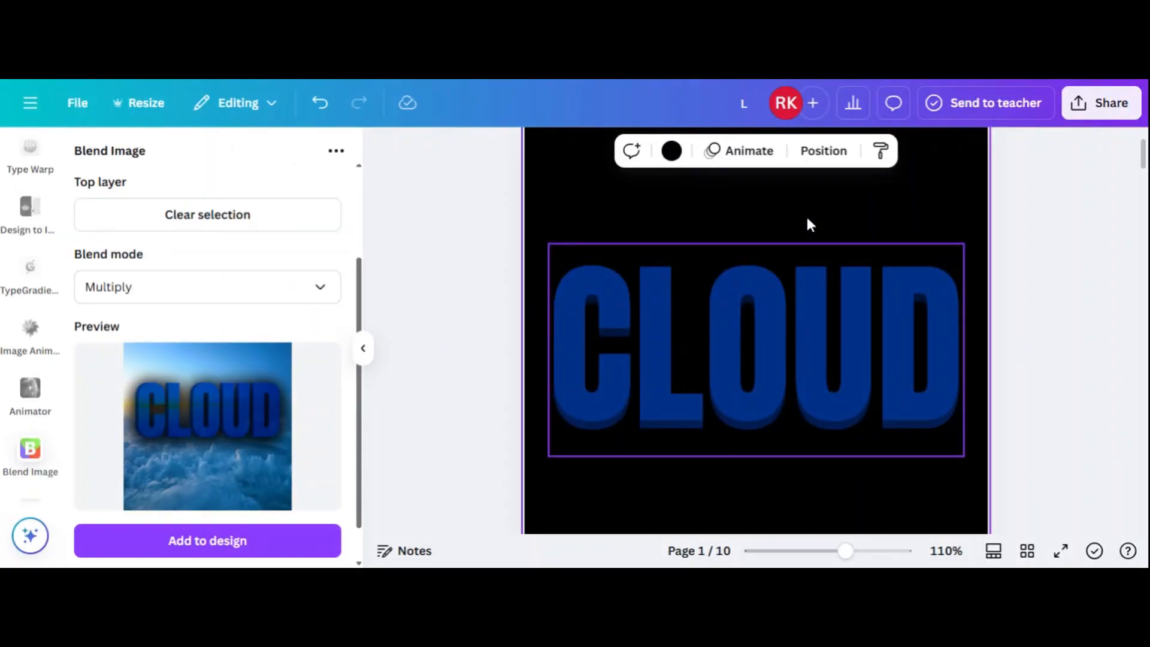
pyautogui.click(958, 245)
pyautogui.scroll(3, 1019, 270)
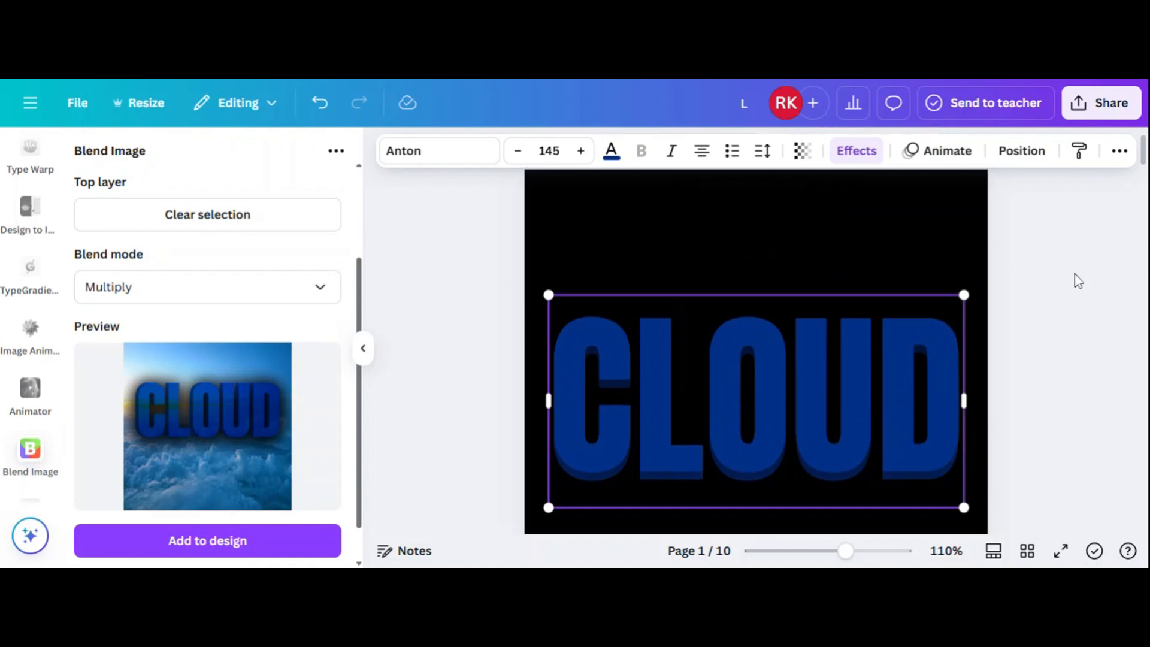
pyautogui.click(916, 193)
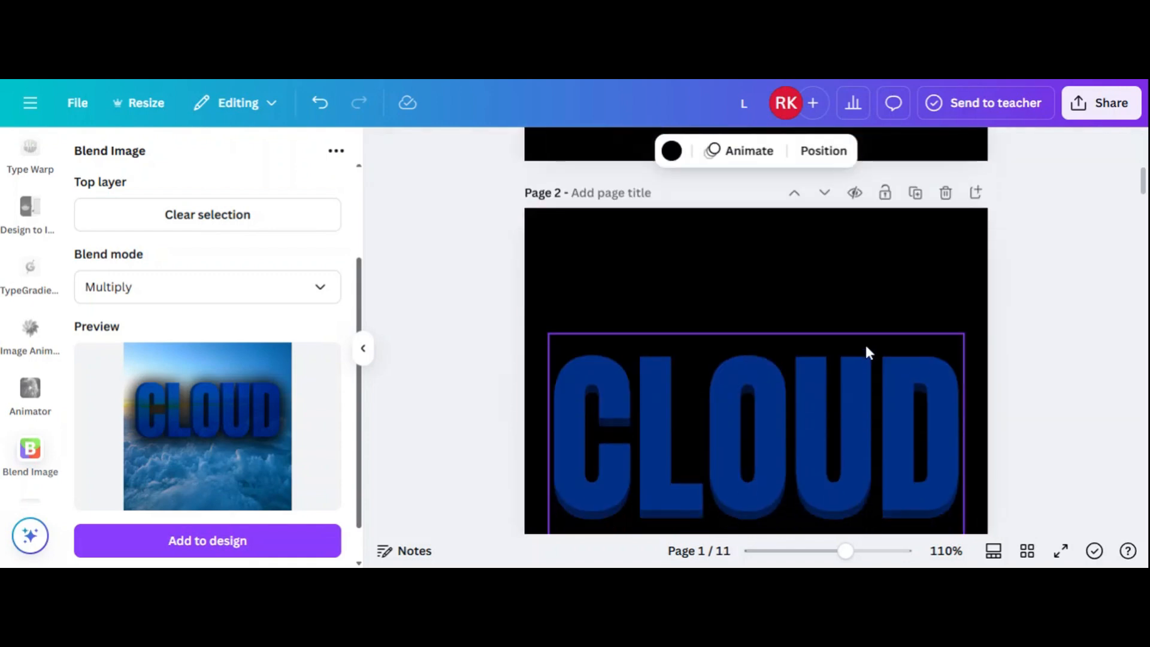
# Delete all the stacked CLOUD texts and the black background from page 1.
pyautogui.scroll(5, 858, 354)
pyautogui.moveTo(486, 202); pyautogui.dragTo(1121, 494)
pyautogui.press('Delete')
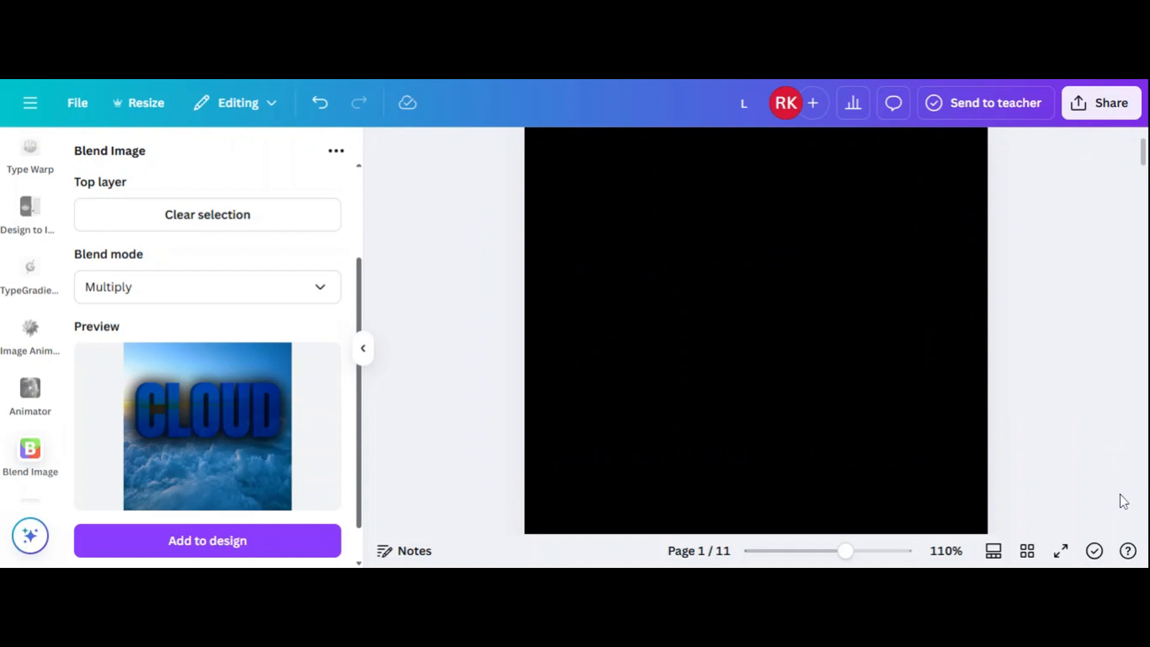
pyautogui.click(854, 349)
pyautogui.press('Delete')
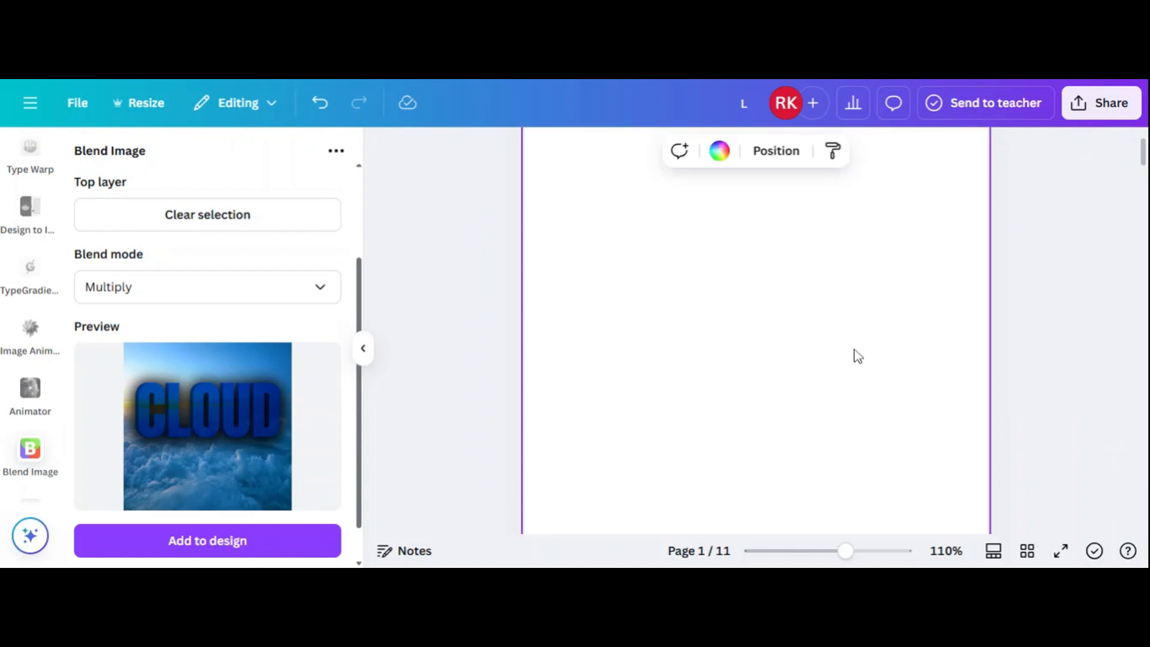
# Add the blue cloudscape photo with the yellow horizon from the cloud photo results to page 1, placing it smaller against the page's left edge.
pyautogui.scroll(-10, 25, 222)
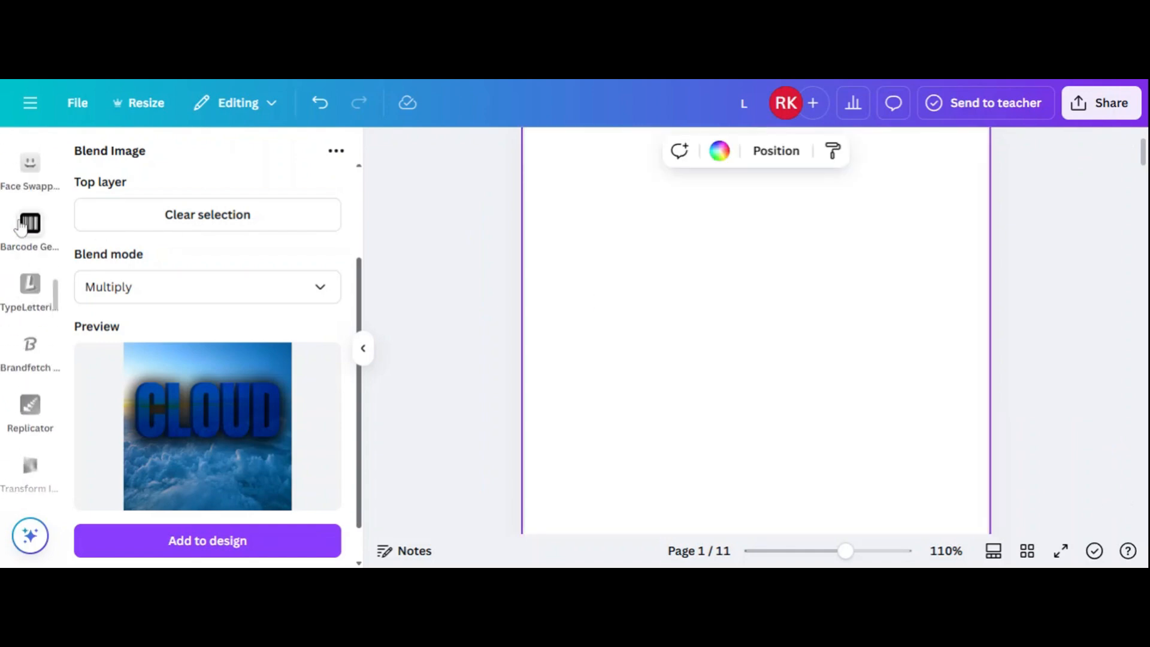
pyautogui.scroll(10, 19, 230)
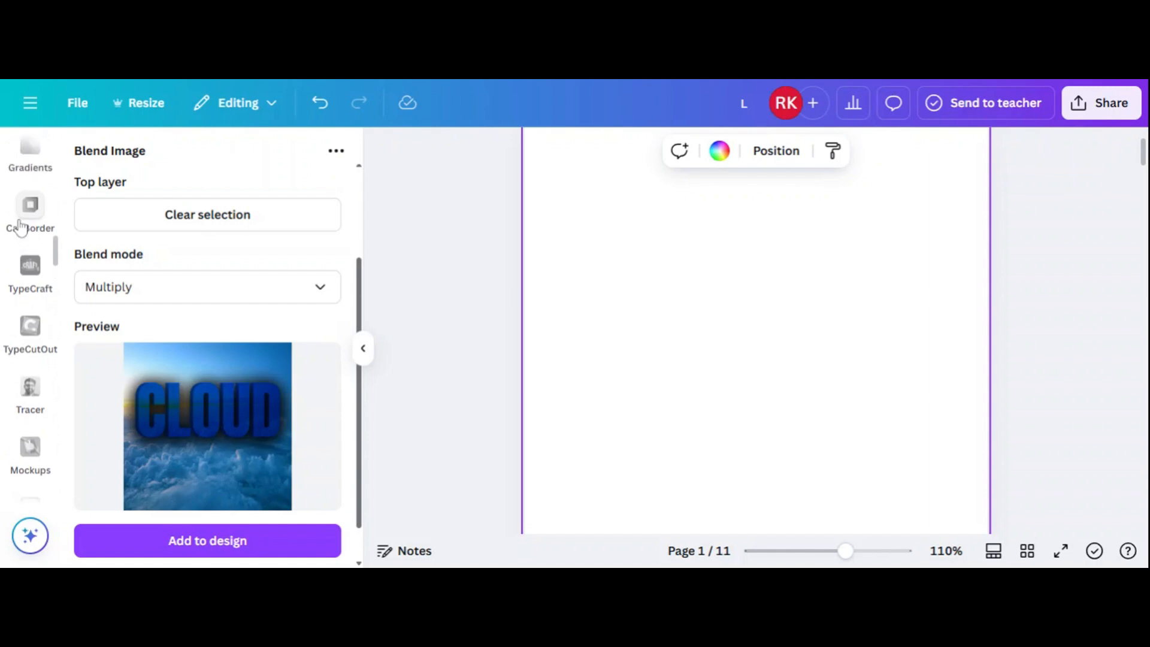
pyautogui.scroll(6, 21, 229)
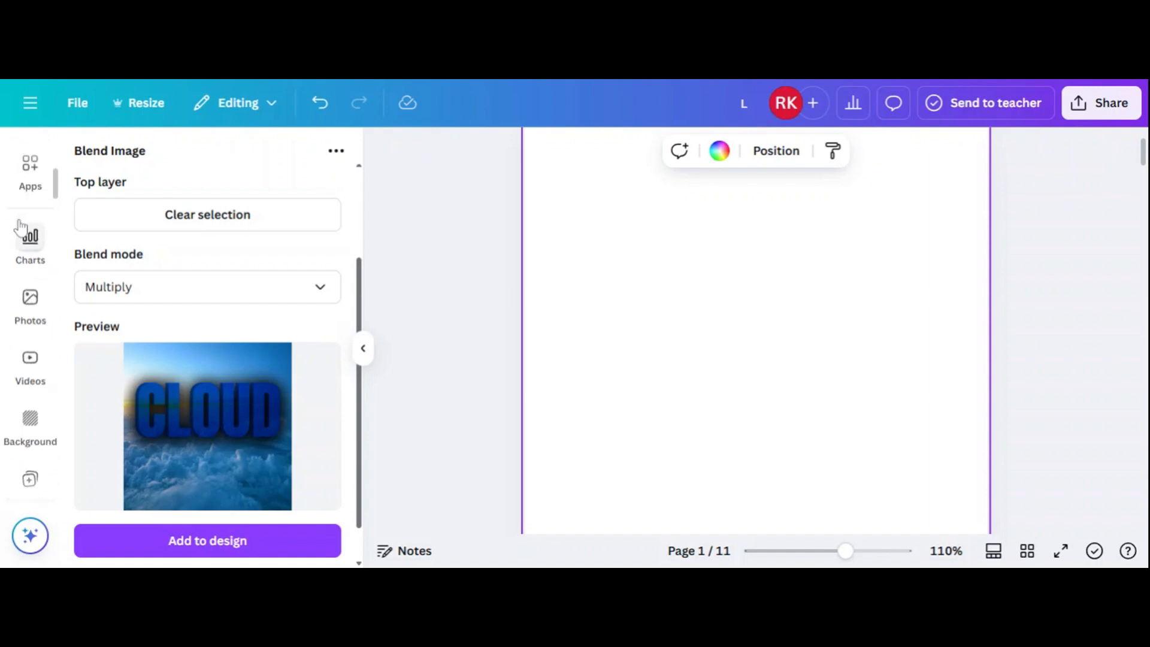
pyautogui.scroll(5, 19, 229)
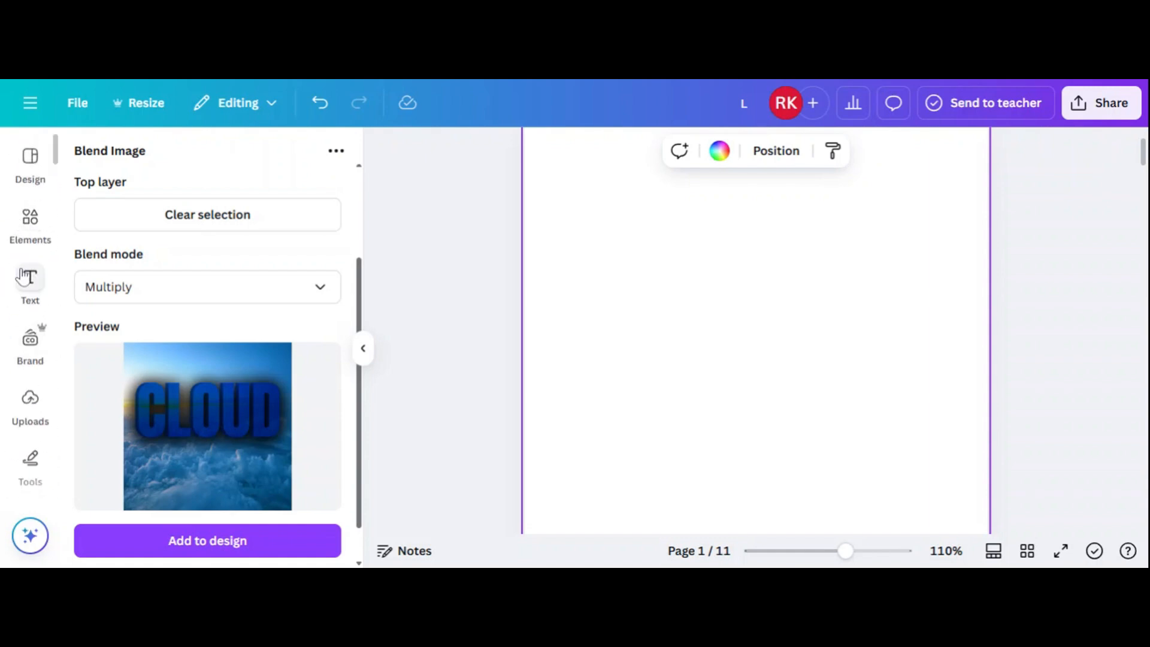
pyautogui.click(36, 243)
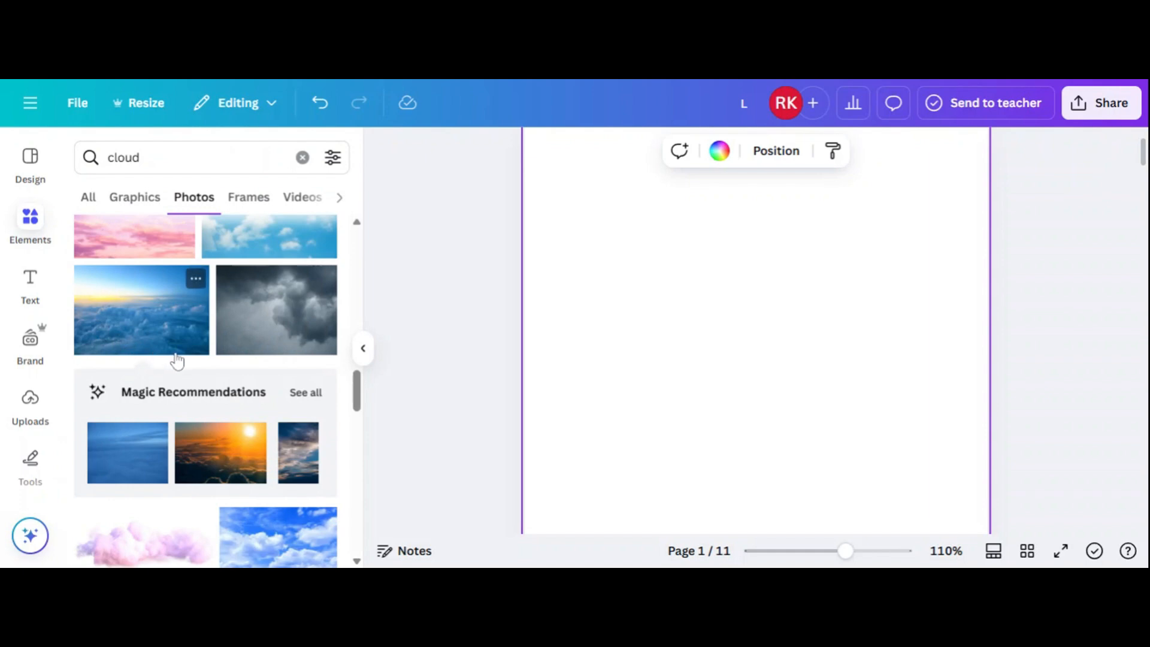
pyautogui.scroll(-5, 182, 375)
pyautogui.scroll(-5, 189, 383)
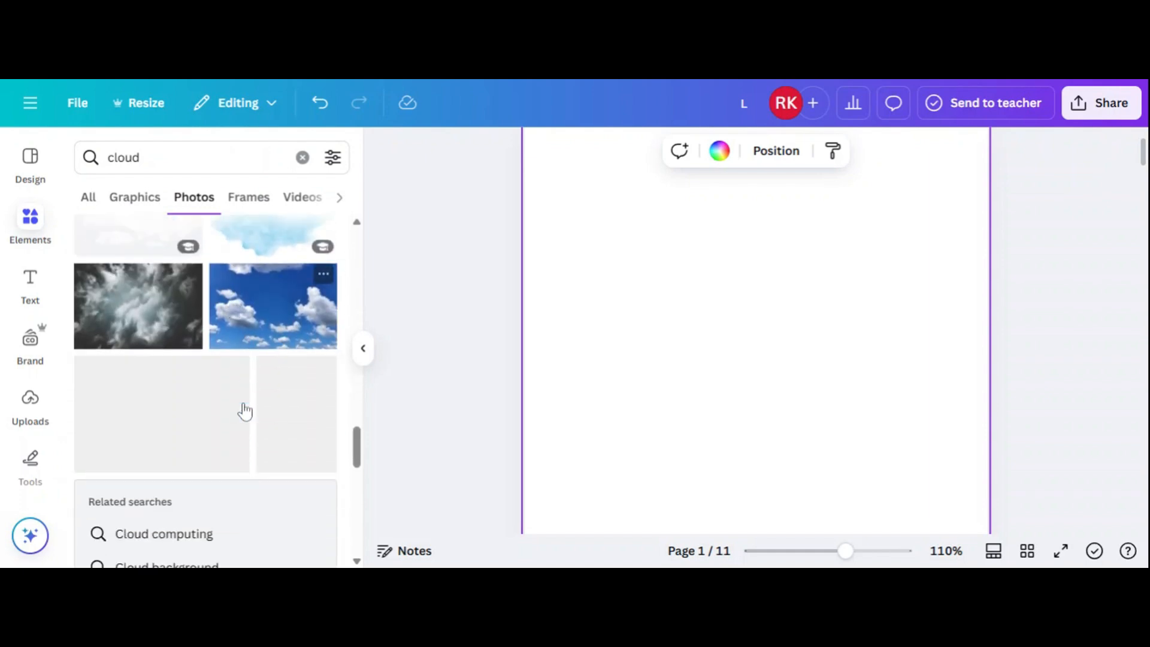
pyautogui.scroll(-10, 226, 404)
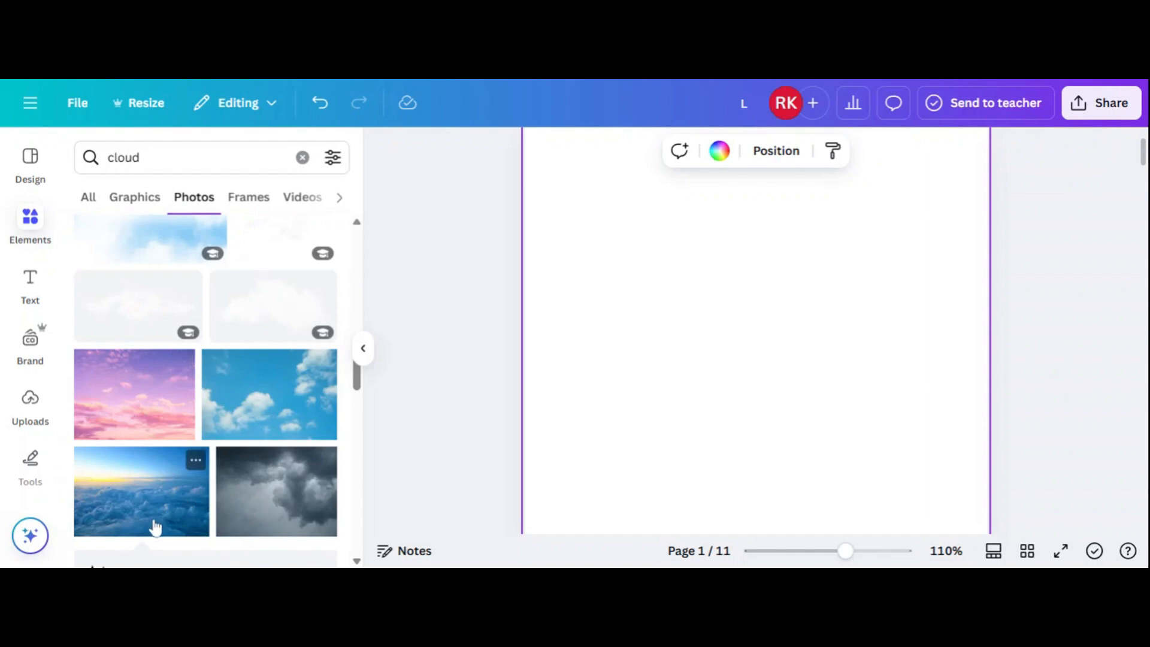
pyautogui.scroll(-1, 145, 523)
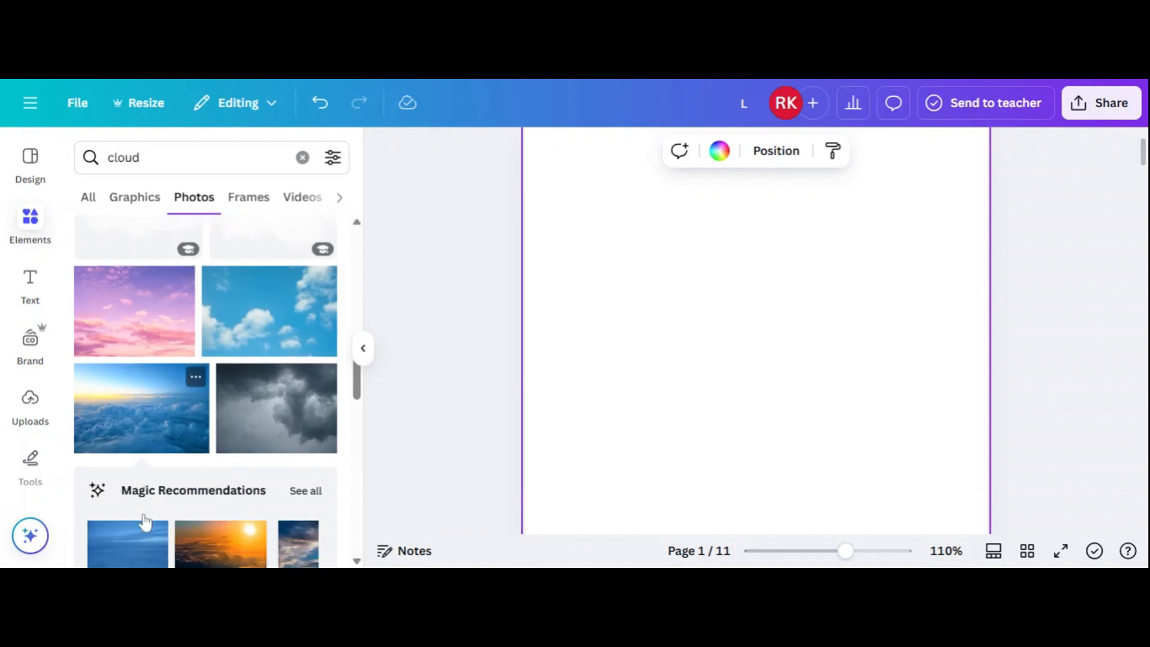
pyautogui.click(134, 444)
pyautogui.rightClick(788, 369)
pyautogui.click(643, 383)
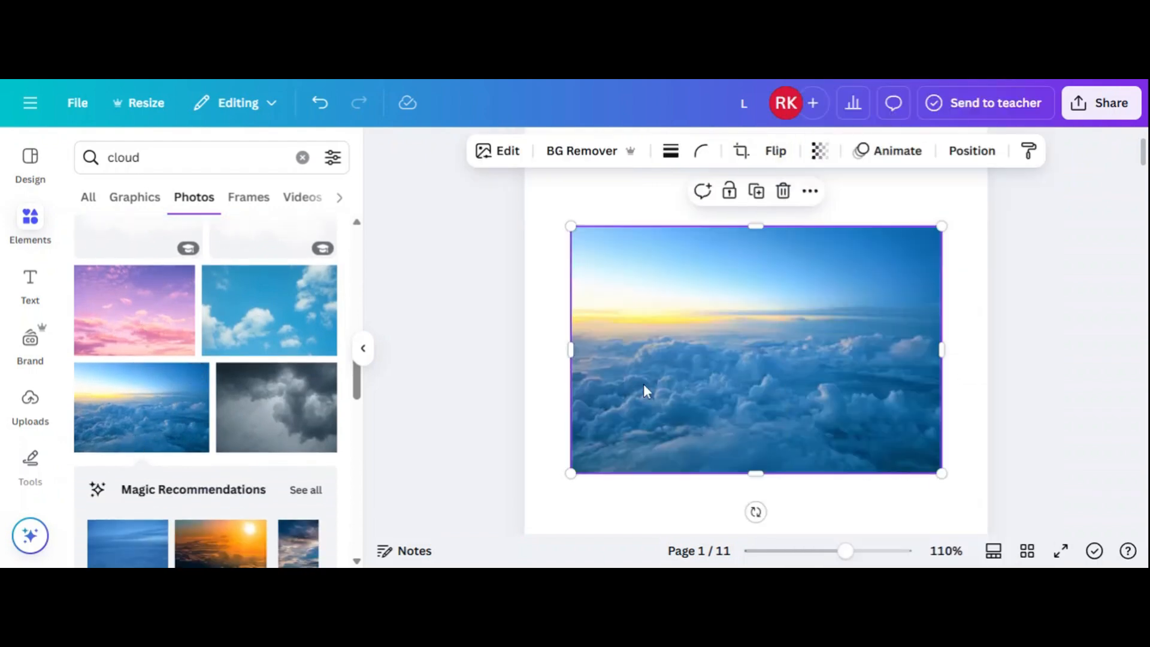
pyautogui.moveTo(945, 472); pyautogui.dragTo(870, 427)
pyautogui.moveTo(811, 387); pyautogui.dragTo(748, 370)
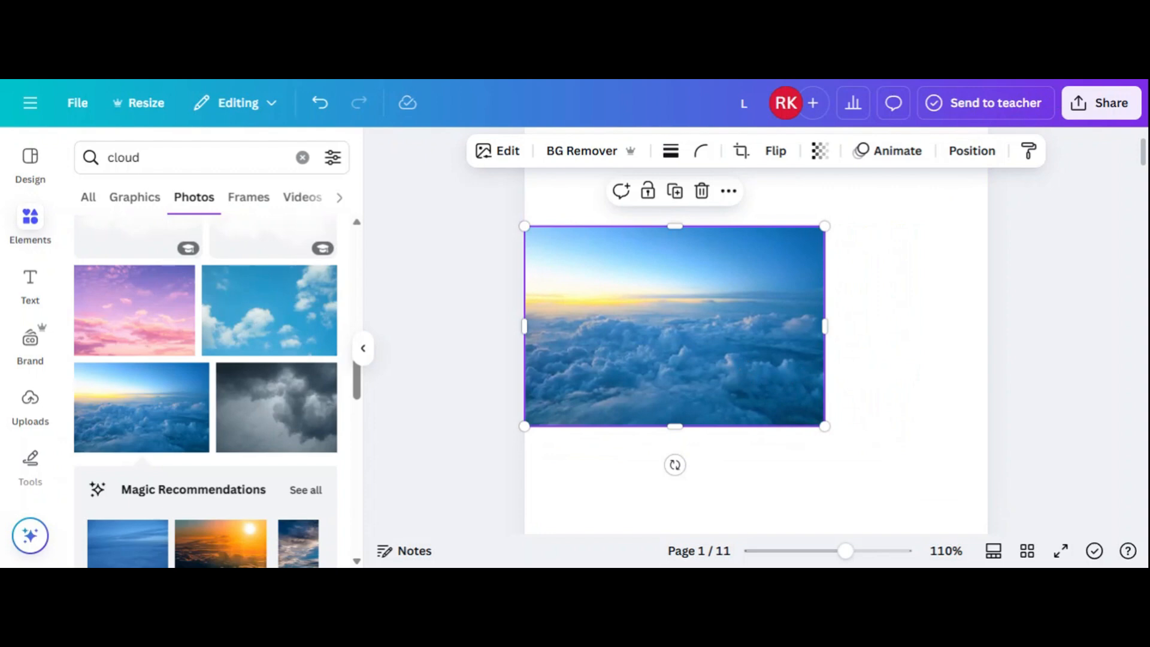
# Paste the downloaded CLOUD PNG onto the page's right side and crop away its empty bottom area.
pyautogui.hotkey('ctrl', 'v')
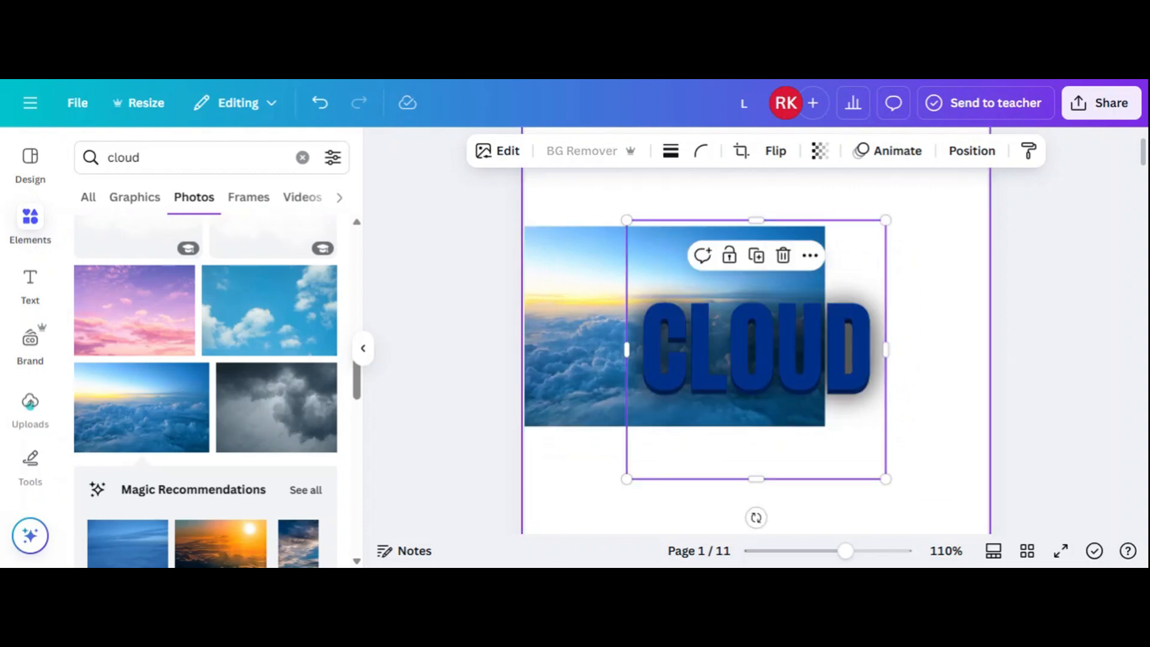
pyautogui.moveTo(755, 369); pyautogui.dragTo(850, 367)
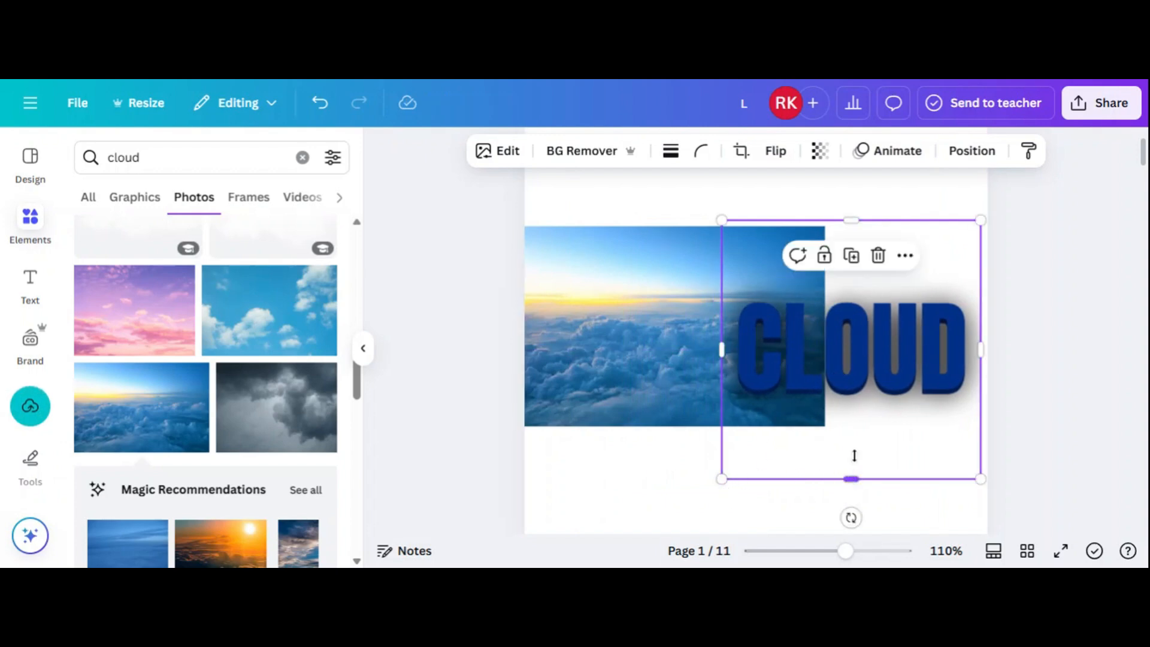
pyautogui.moveTo(855, 455); pyautogui.dragTo(850, 441)
# Shift the cloud photo partly off the page's left edge and shrink the CLOUD image so the two no longer overlap.
pyautogui.moveTo(659, 372); pyautogui.dragTo(570, 367)
pyautogui.click(803, 376)
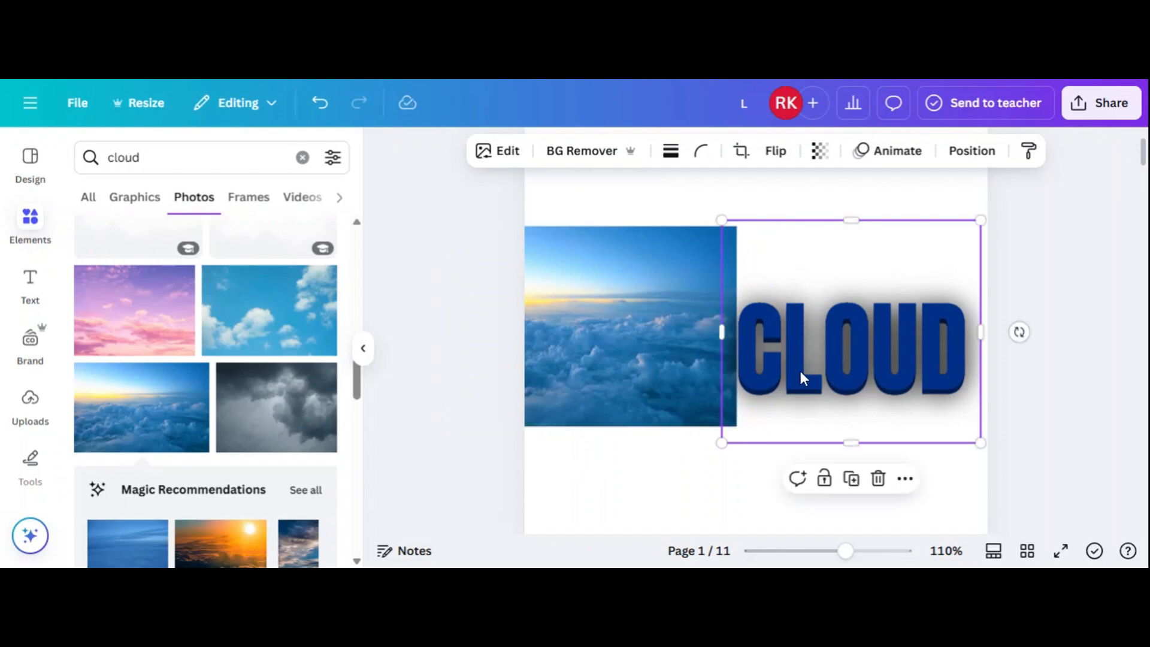
pyautogui.moveTo(722, 444); pyautogui.dragTo(756, 415)
# Open the Blend Image app with the cloud photo selected and clear the existing bottom and top layer selections.
pyautogui.click(585, 390)
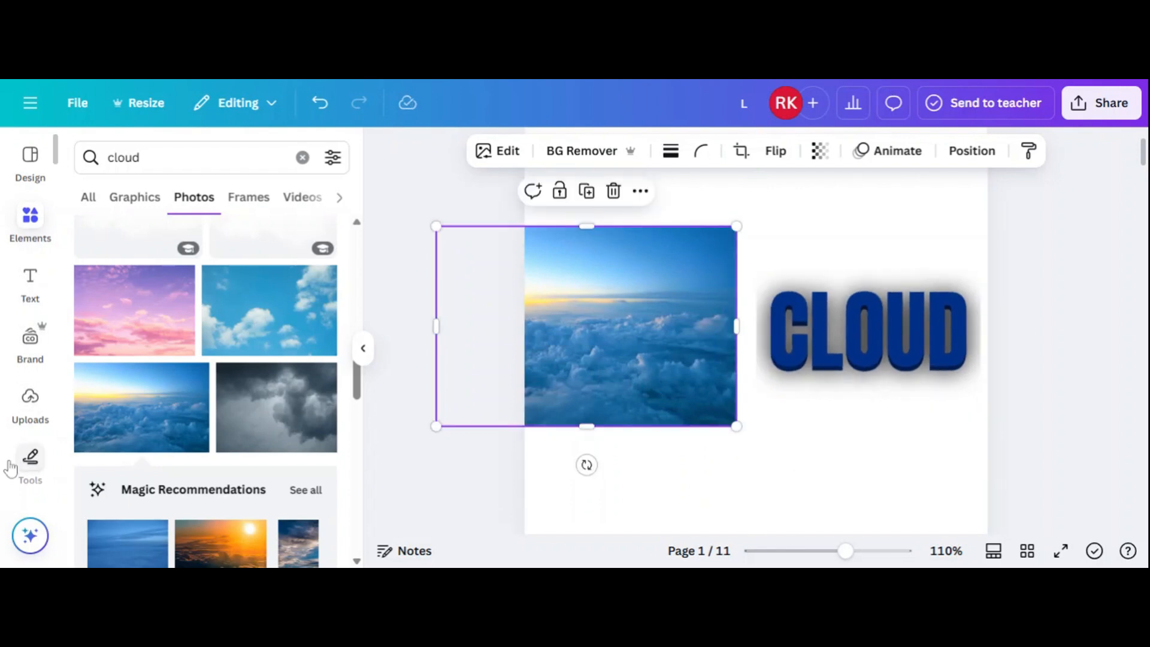
pyautogui.scroll(-4, 18, 470)
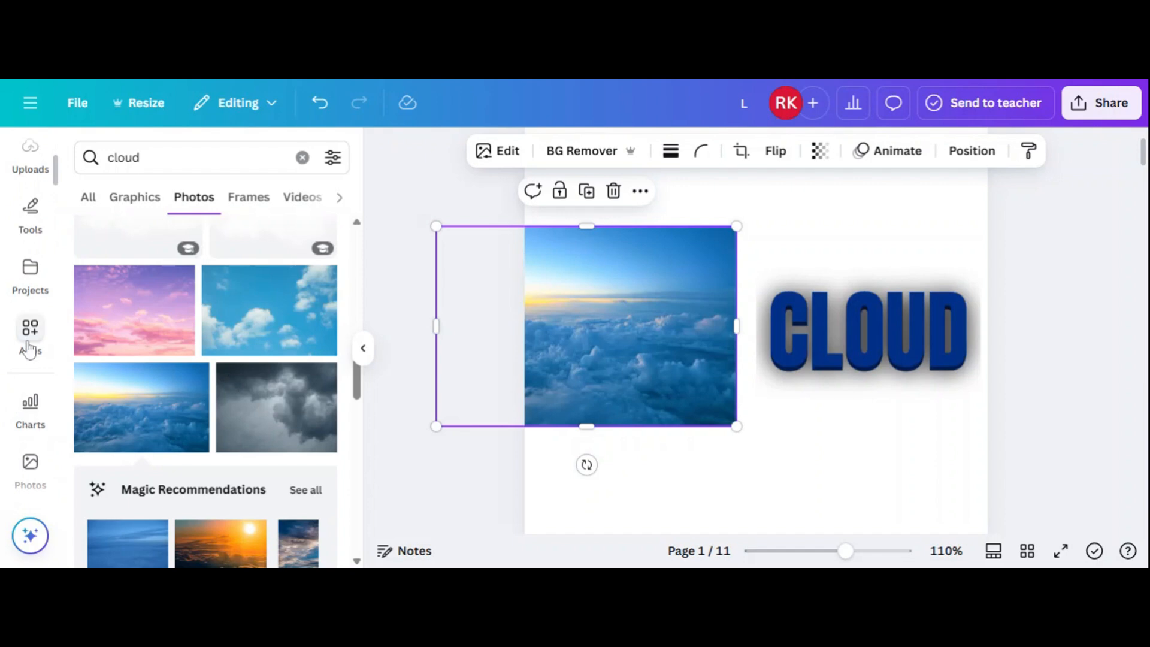
pyautogui.click(28, 350)
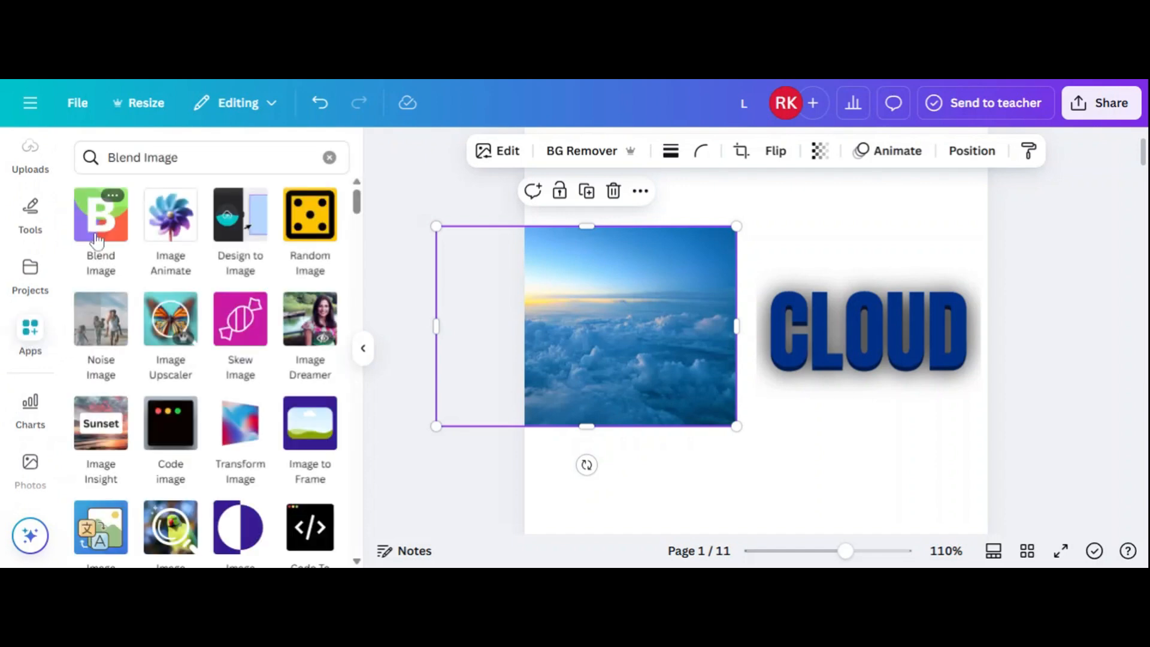
pyautogui.click(99, 222)
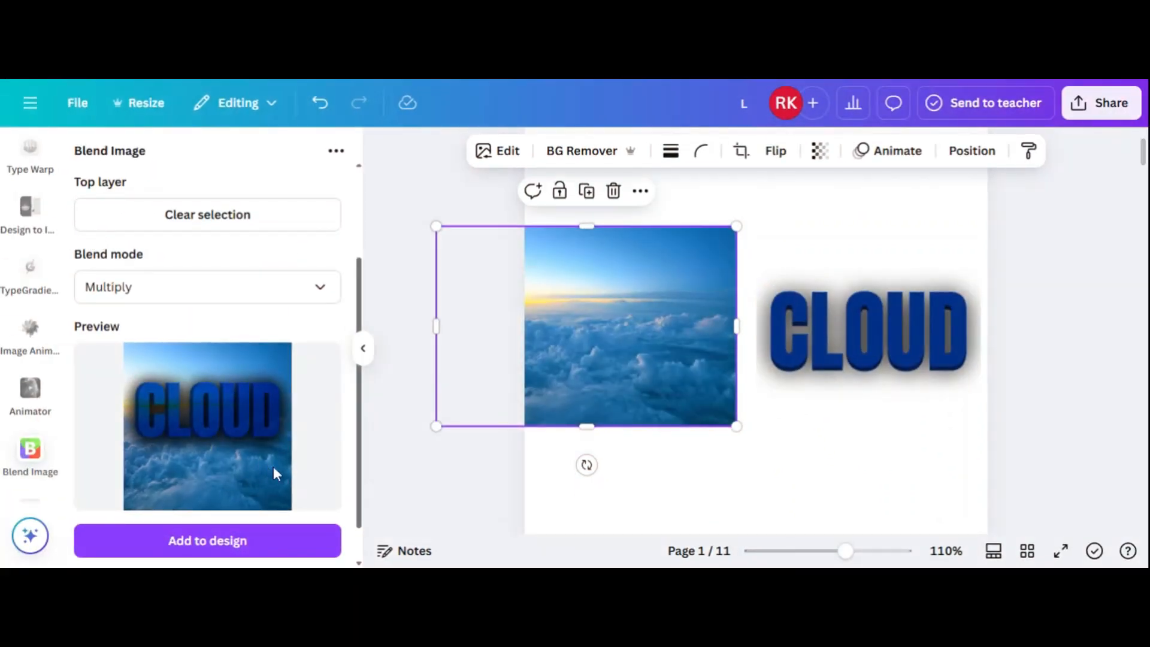
pyautogui.scroll(-1, 329, 461)
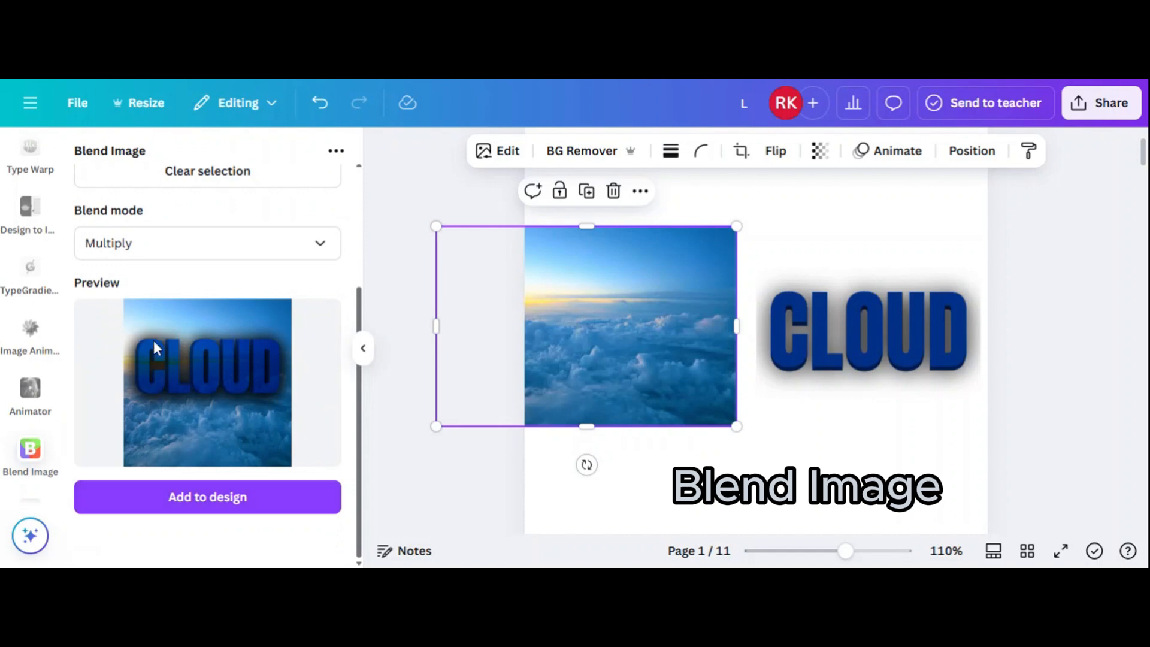
pyautogui.scroll(3, 200, 297)
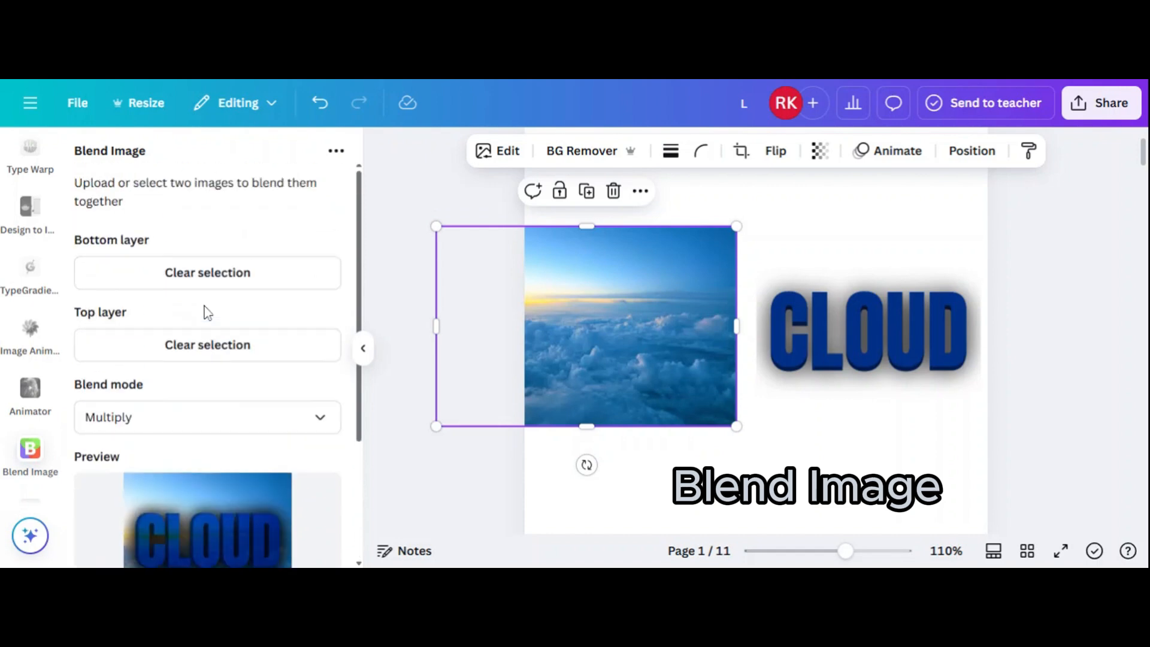
pyautogui.click(215, 273)
pyautogui.click(202, 389)
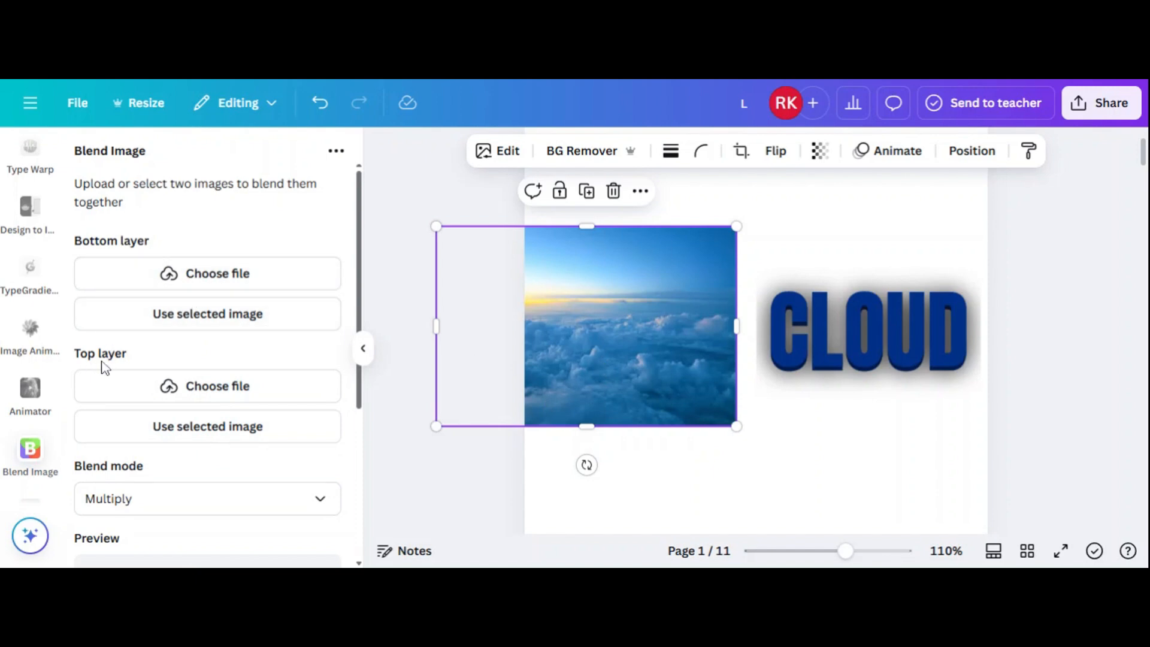
# Use the cloud photo as the blend's top layer and the CLOUD image as its bottom layer.
pyautogui.click(223, 436)
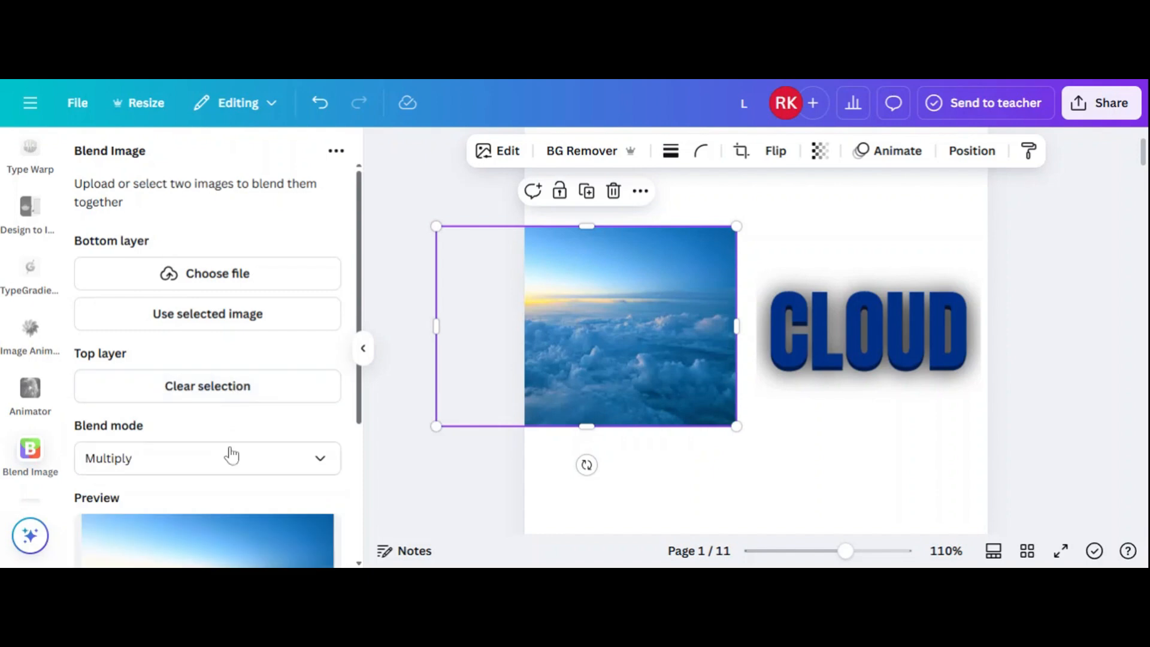
pyautogui.scroll(-3, 229, 455)
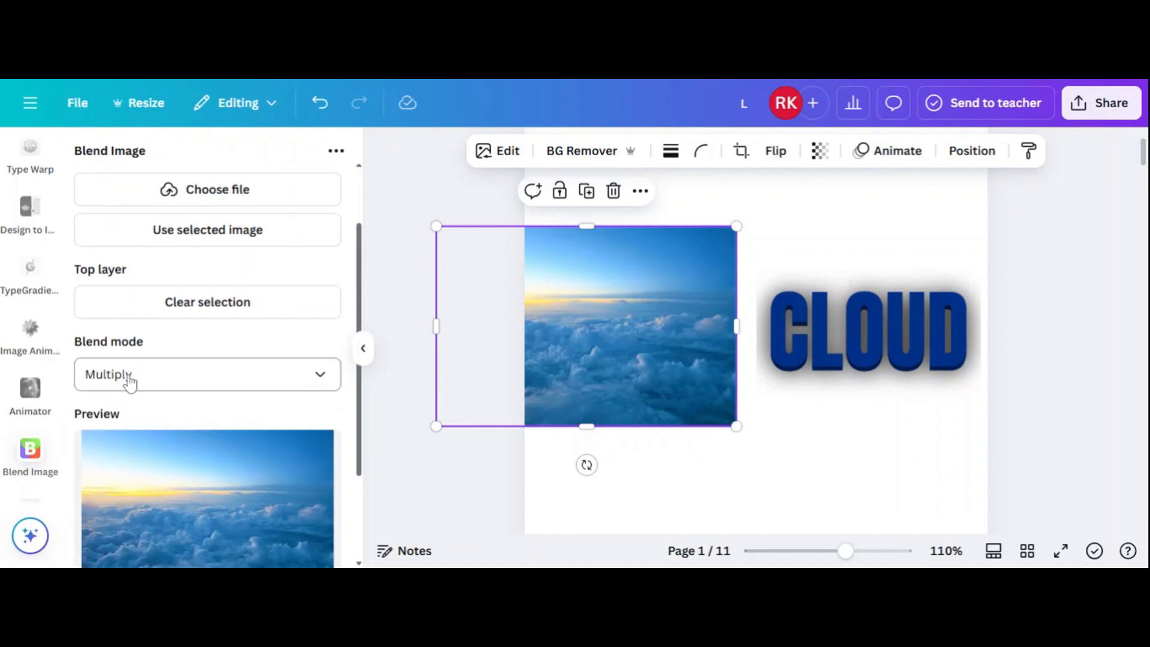
pyautogui.scroll(2, 173, 352)
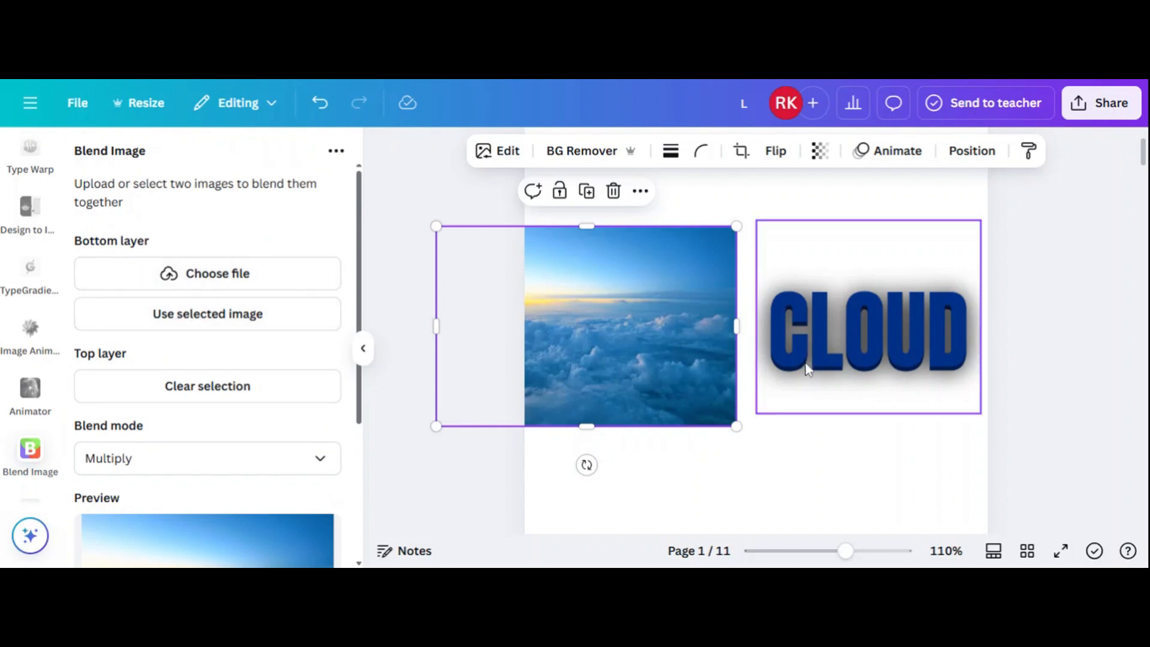
pyautogui.click(824, 354)
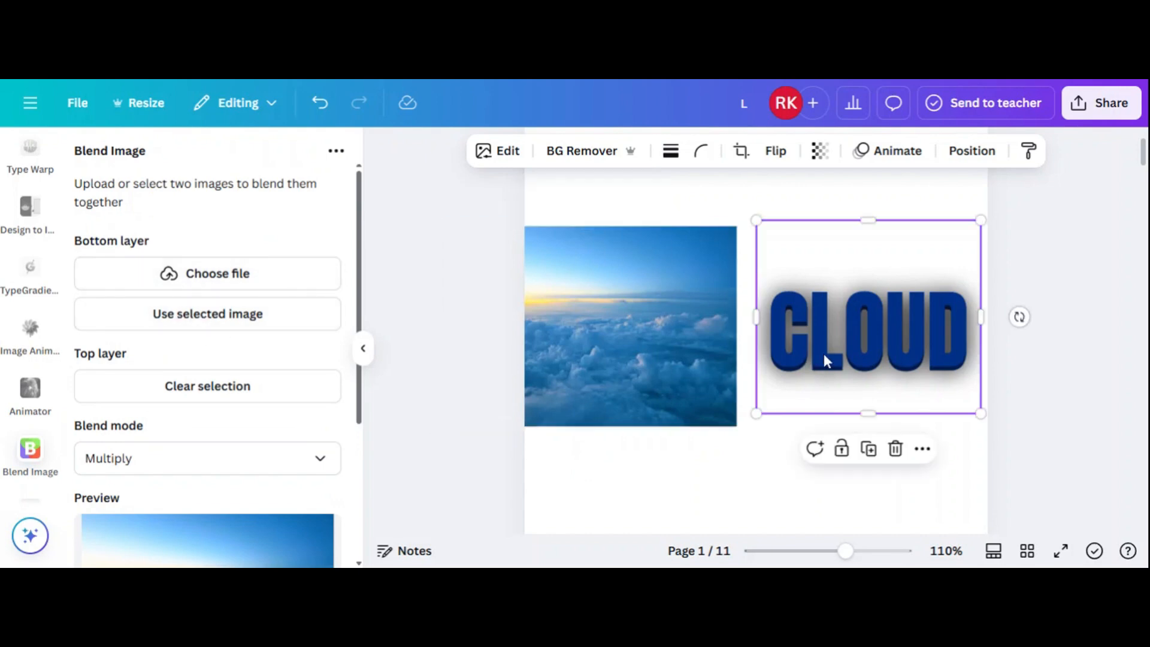
pyautogui.click(212, 324)
pyautogui.scroll(-2, 301, 478)
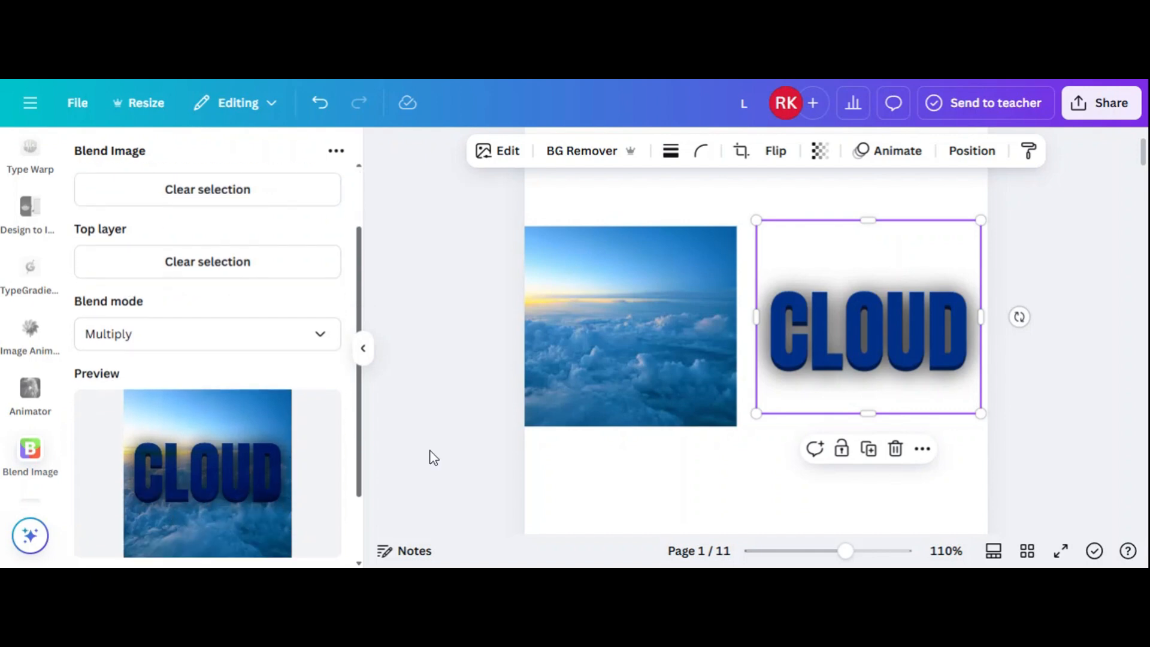
# Add the Multiply blend of the cloud photo and CLOUD image to the design.
pyautogui.click(642, 365)
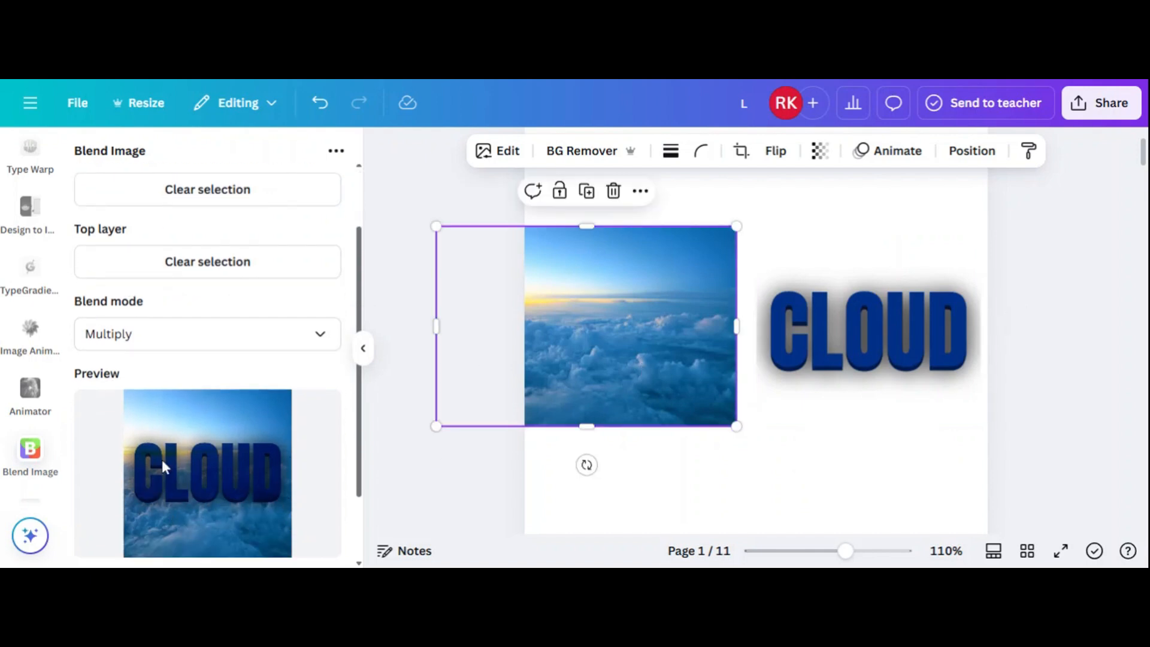
pyautogui.scroll(-2, 240, 515)
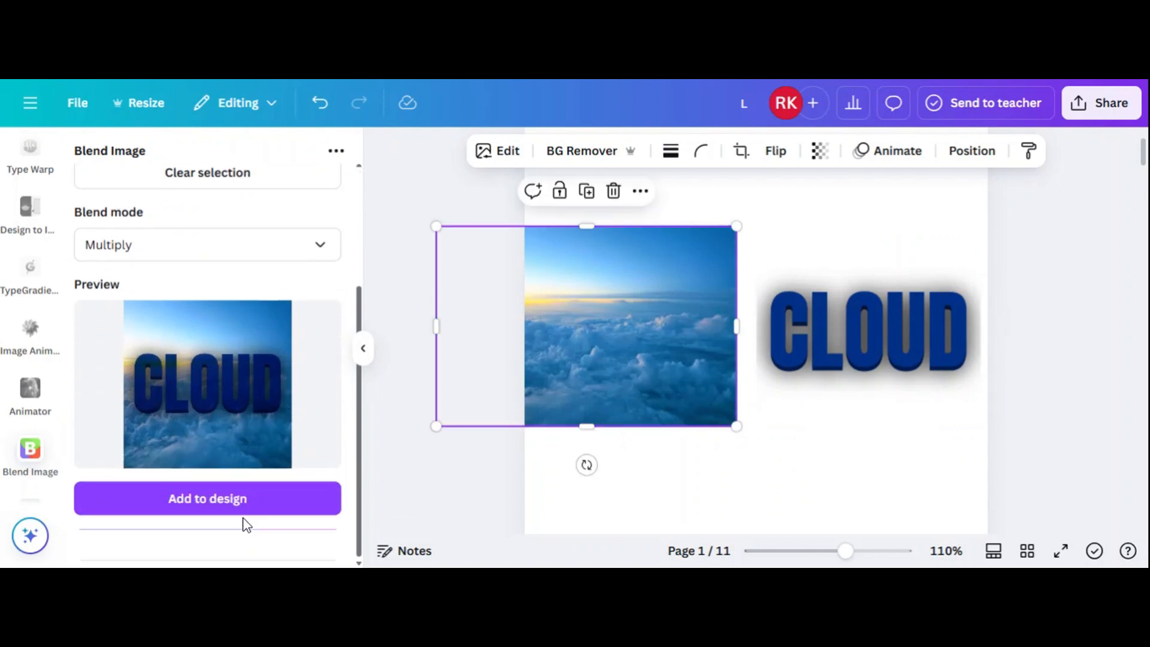
pyautogui.click(199, 506)
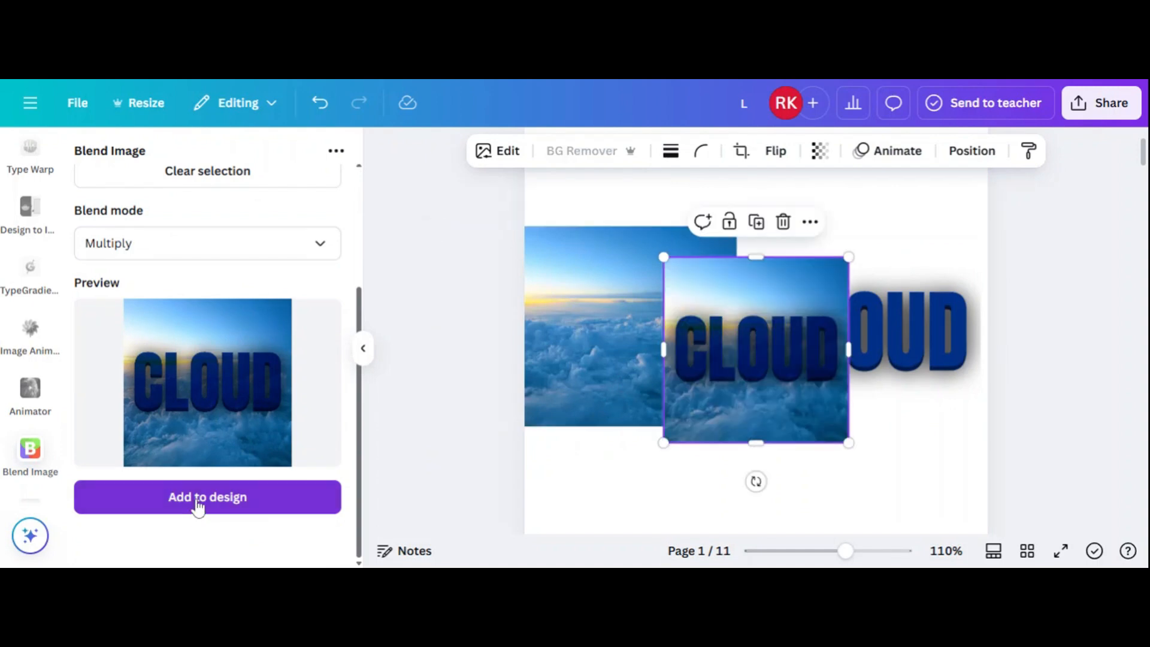
# Delete the separate cloud photo and CLOUD image, keeping only the blended image on page 1.
pyautogui.click(604, 408)
pyautogui.press('Delete')
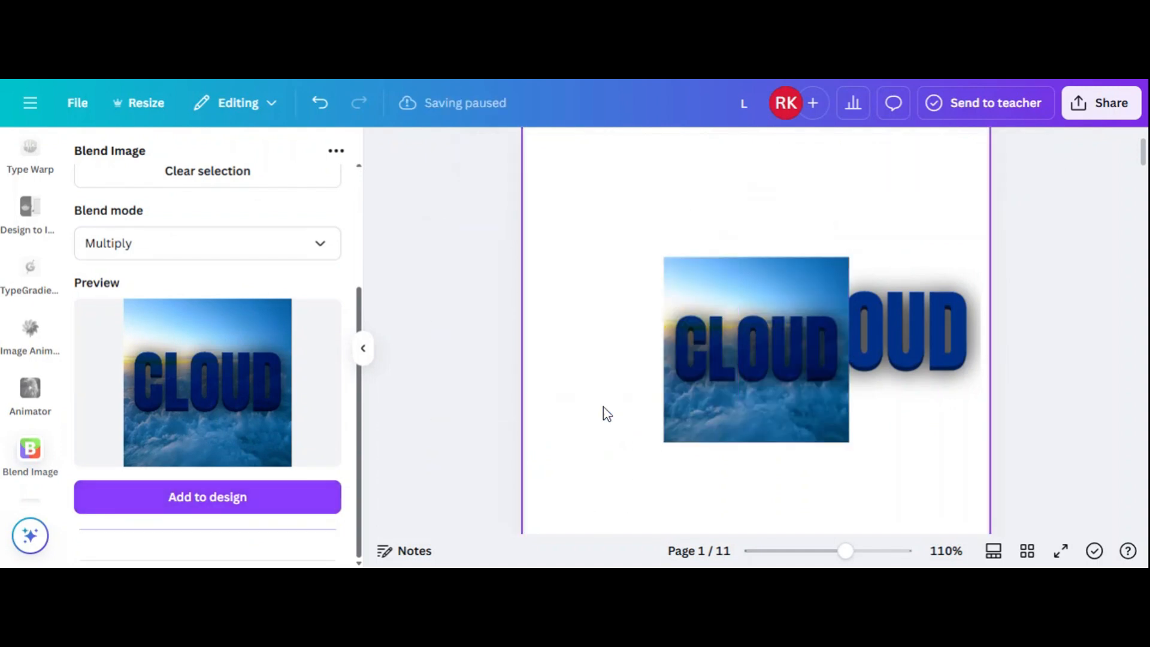
pyautogui.click(912, 347)
pyautogui.press('Delete')
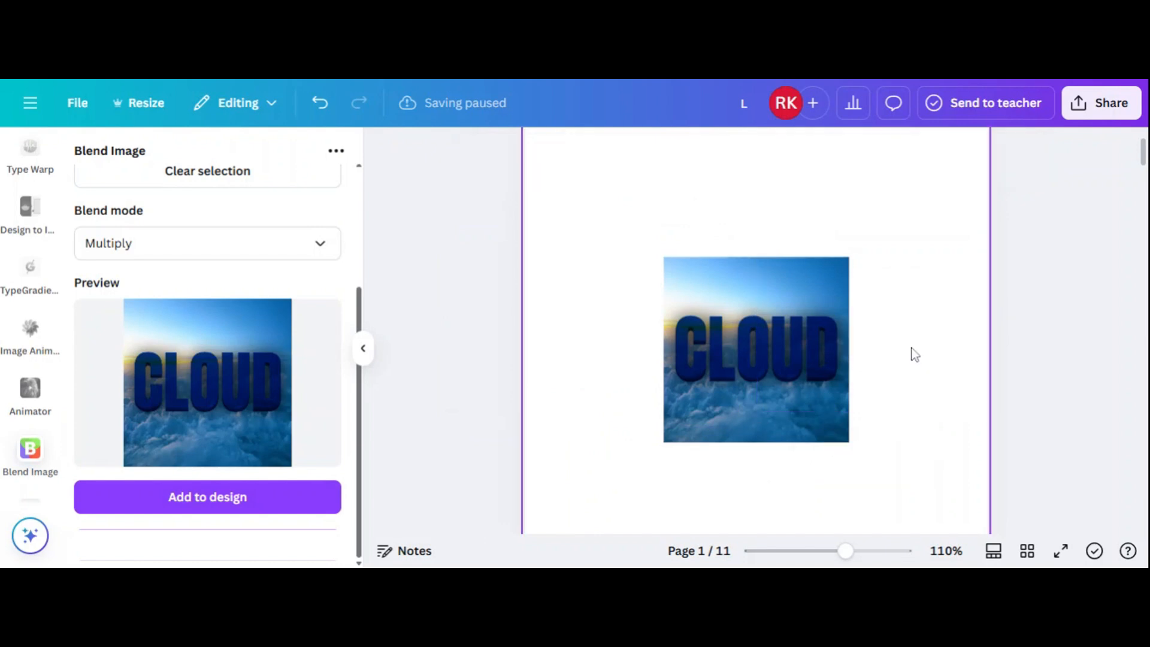
# Set the blended image as the background of page 1 and show the design full screen.
pyautogui.rightClick(760, 305)
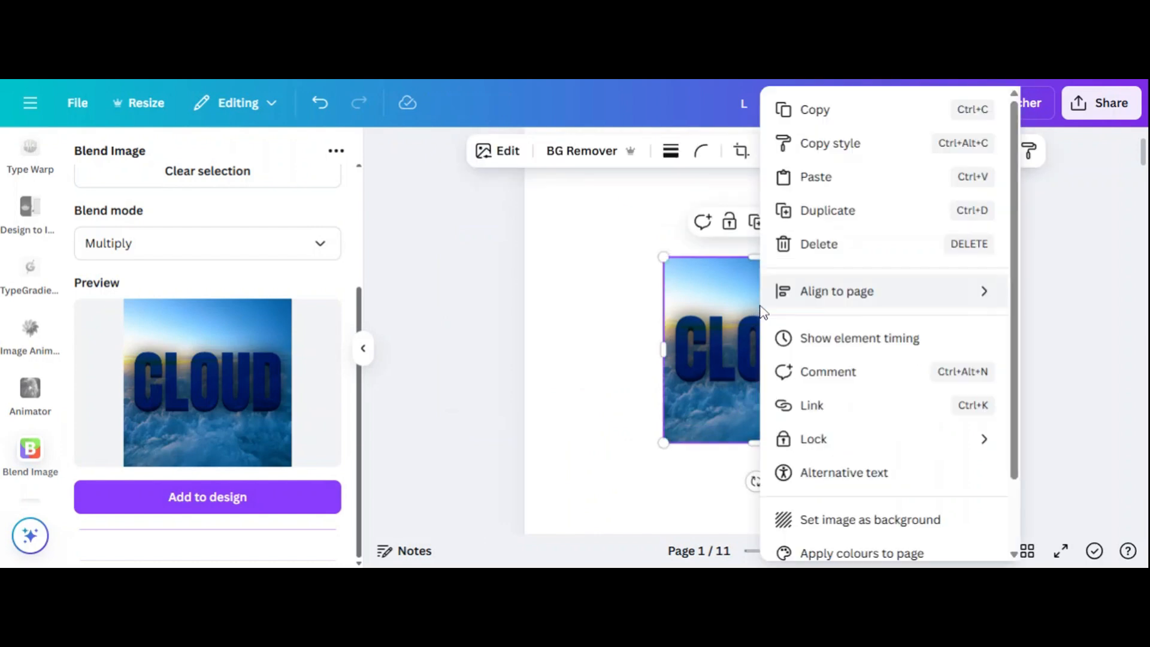
pyautogui.click(844, 530)
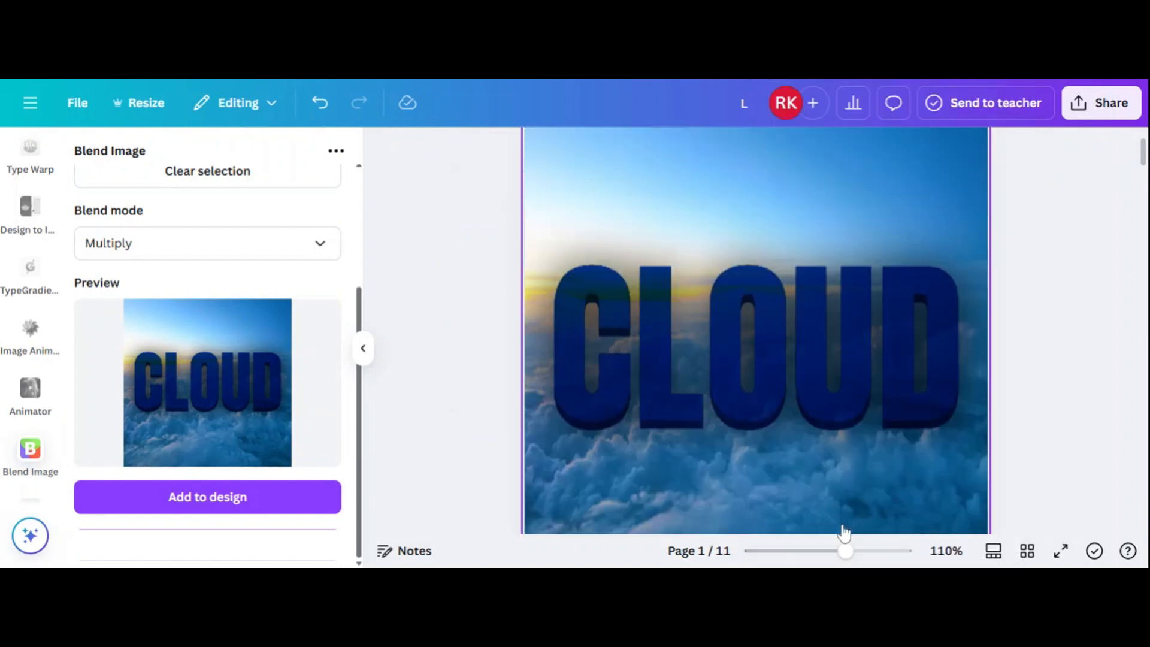
pyautogui.scroll(-2, 861, 490)
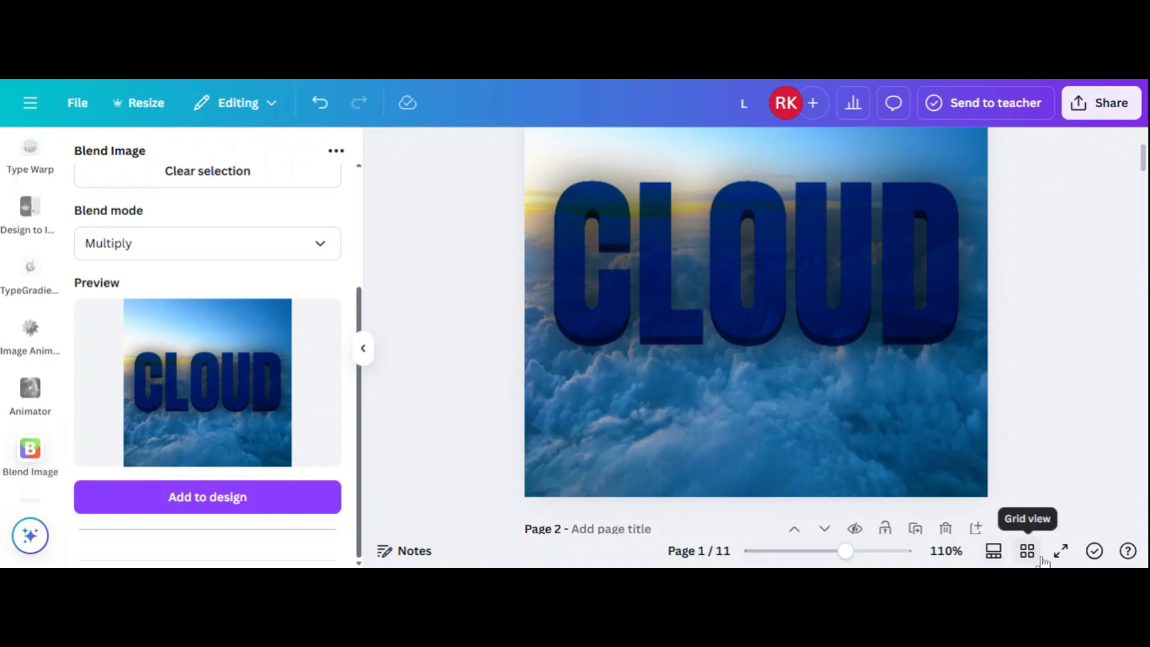
pyautogui.click(1062, 551)
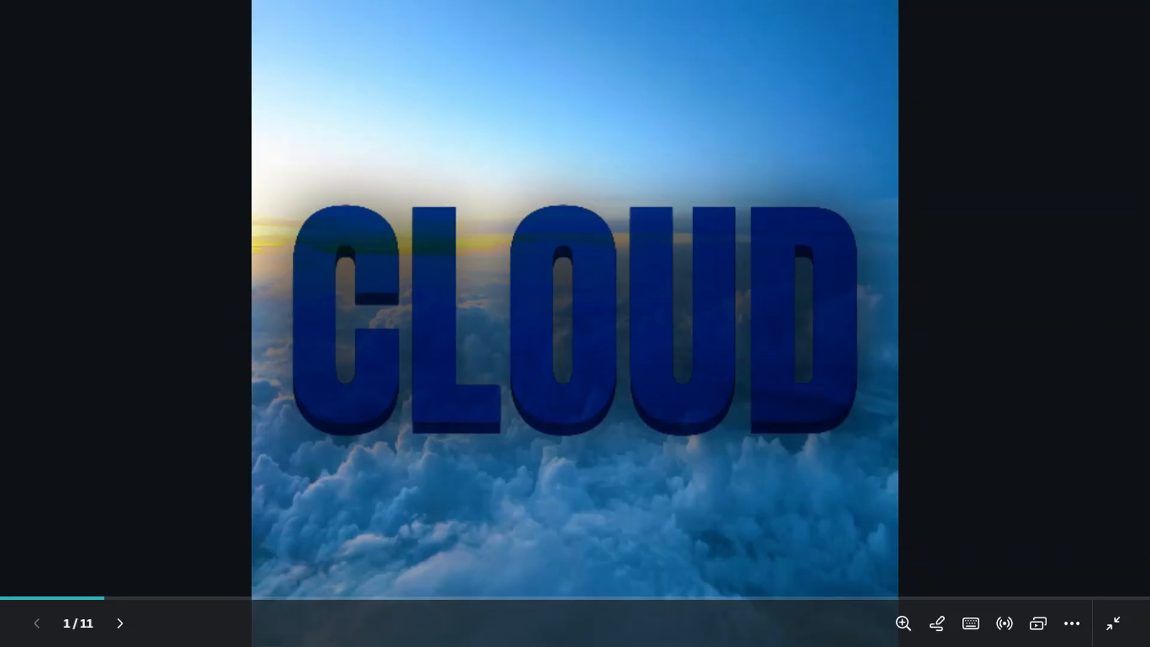